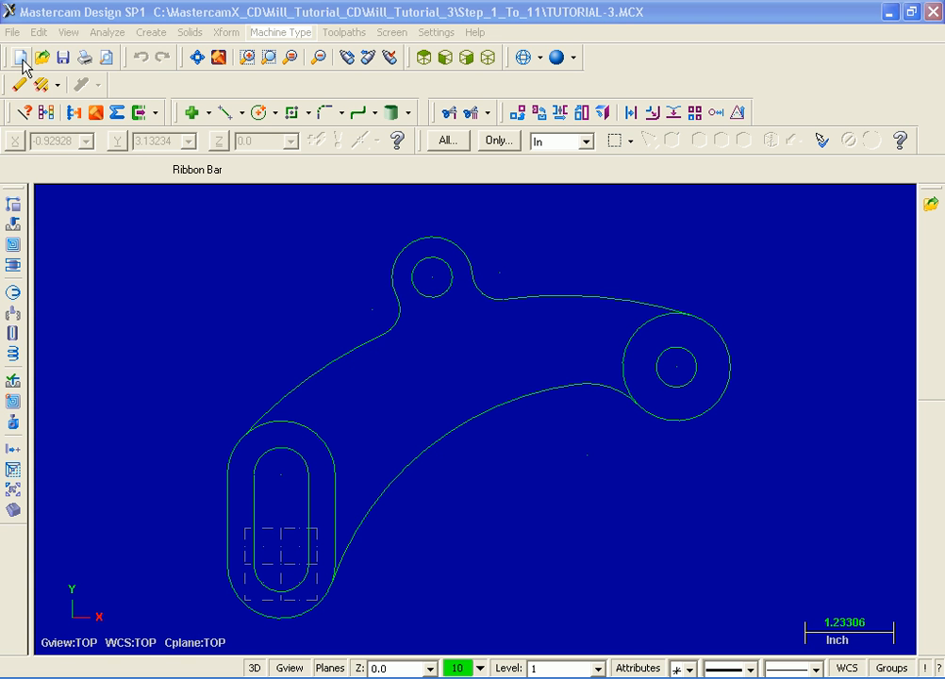
Start a new file and begin a rectangular shape from a base point, 0.76 wide and 2.01 high
click(21, 59)
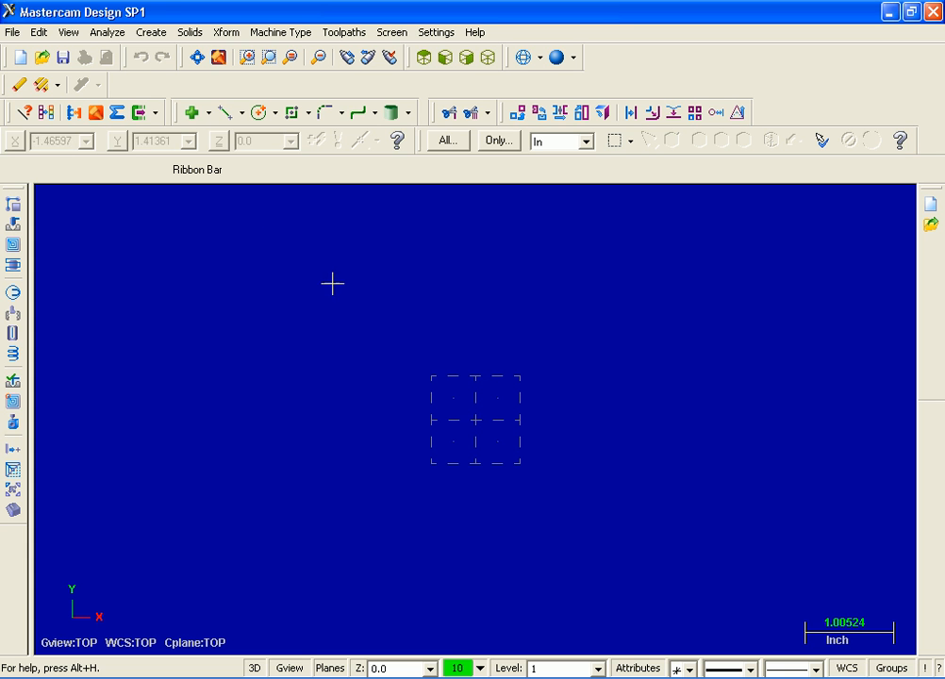
click(152, 34)
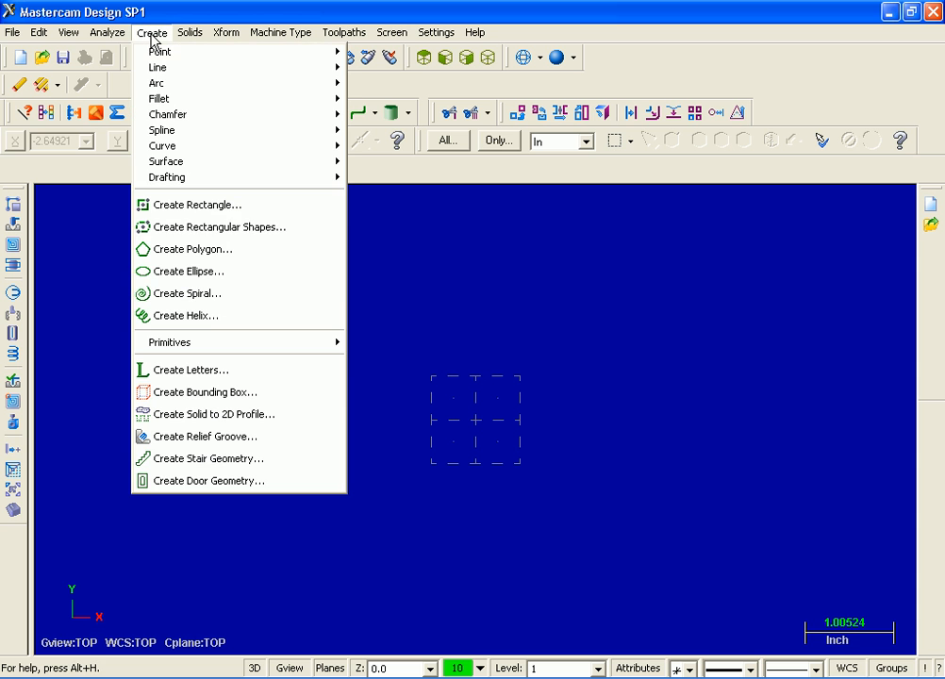
click(287, 232)
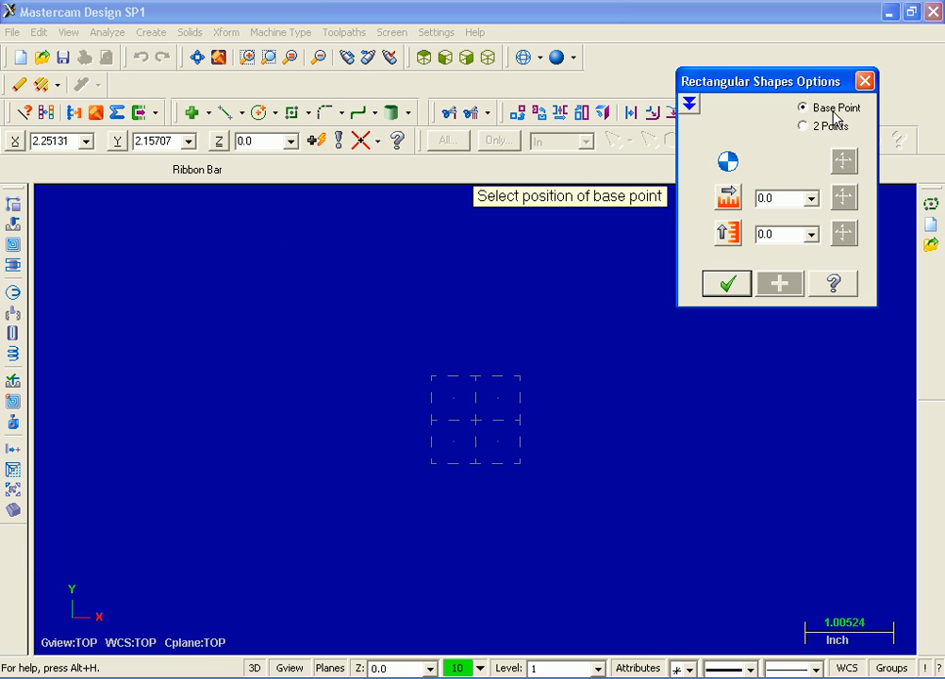
double_click(766, 199)
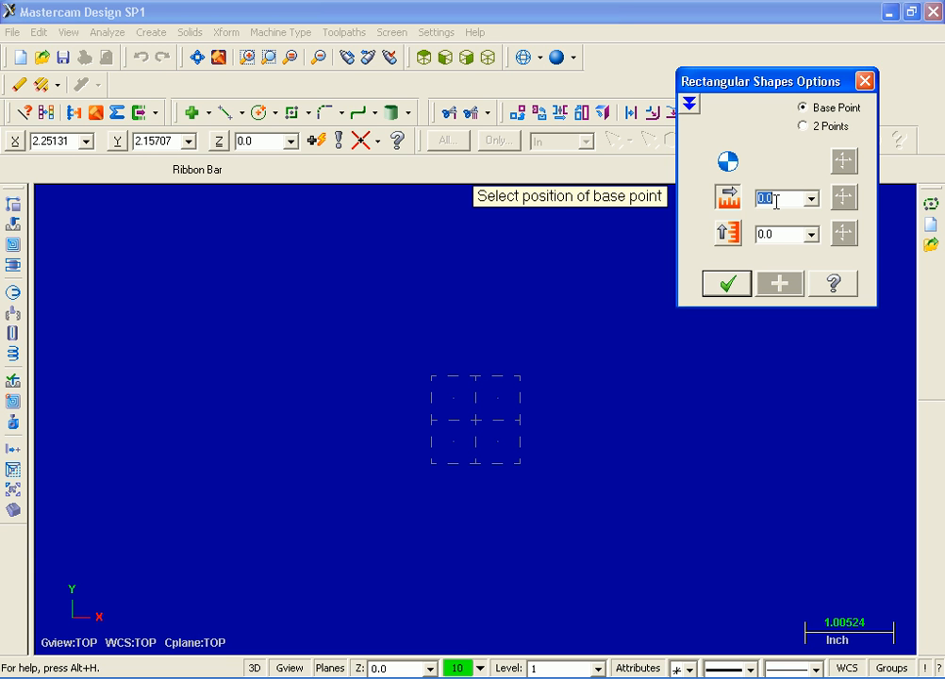
text(0.76)
double_click(793, 235)
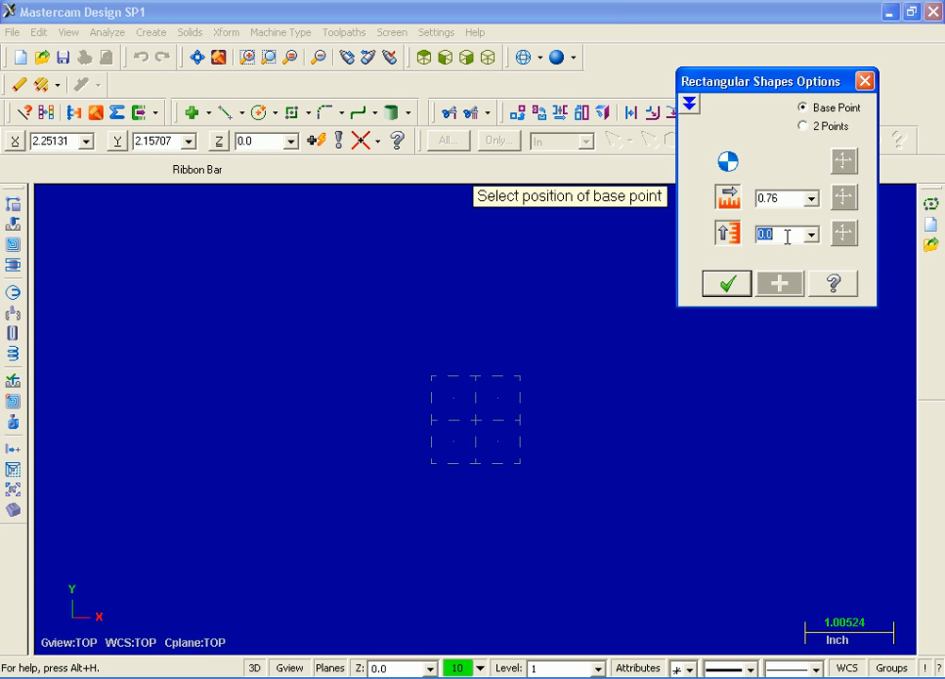
text(2.01)
Set the shape type to obround and anchor it at its bottom centre
click(688, 105)
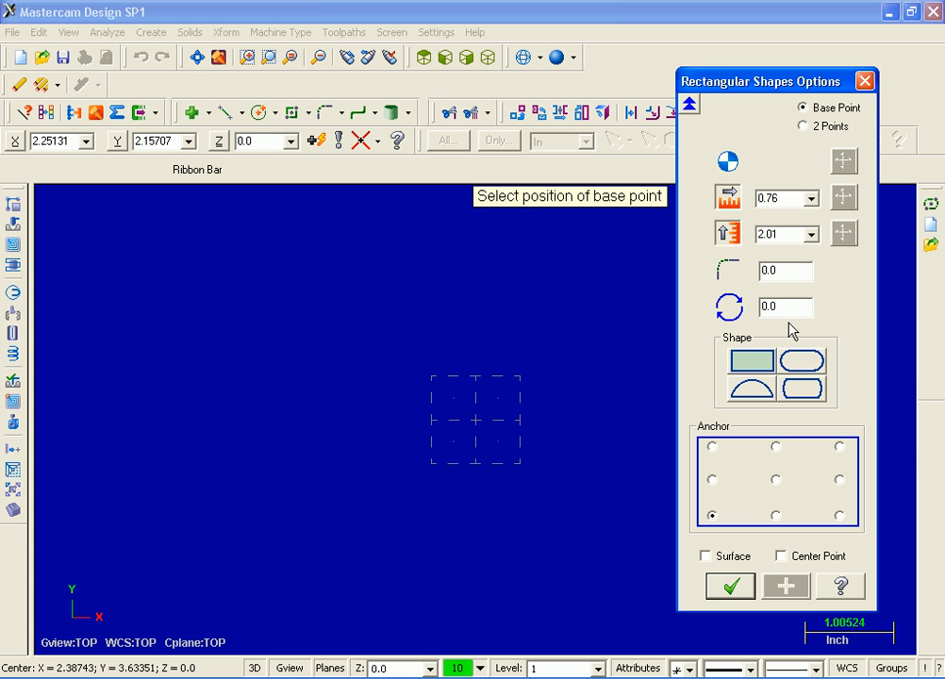
click(815, 364)
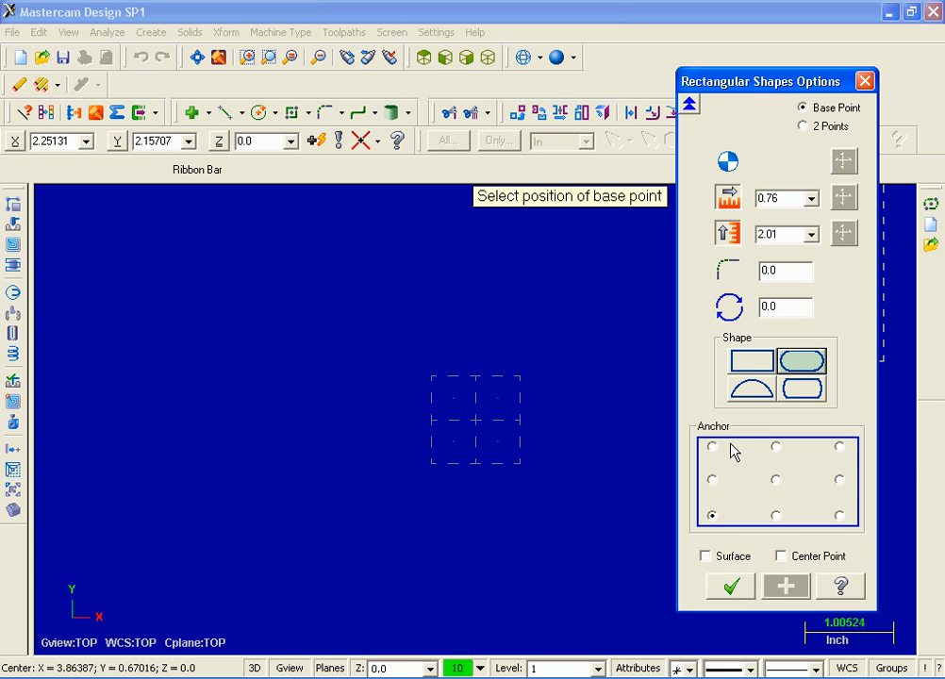
click(775, 515)
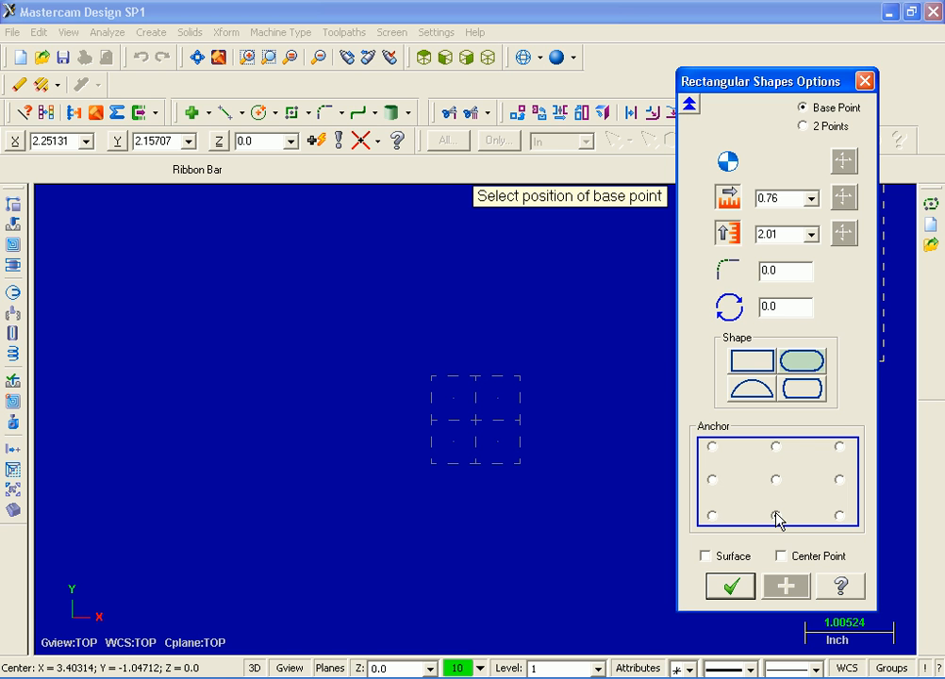
Place the obround's base point at 0,-0.76/2 and finish the shape
click(321, 145)
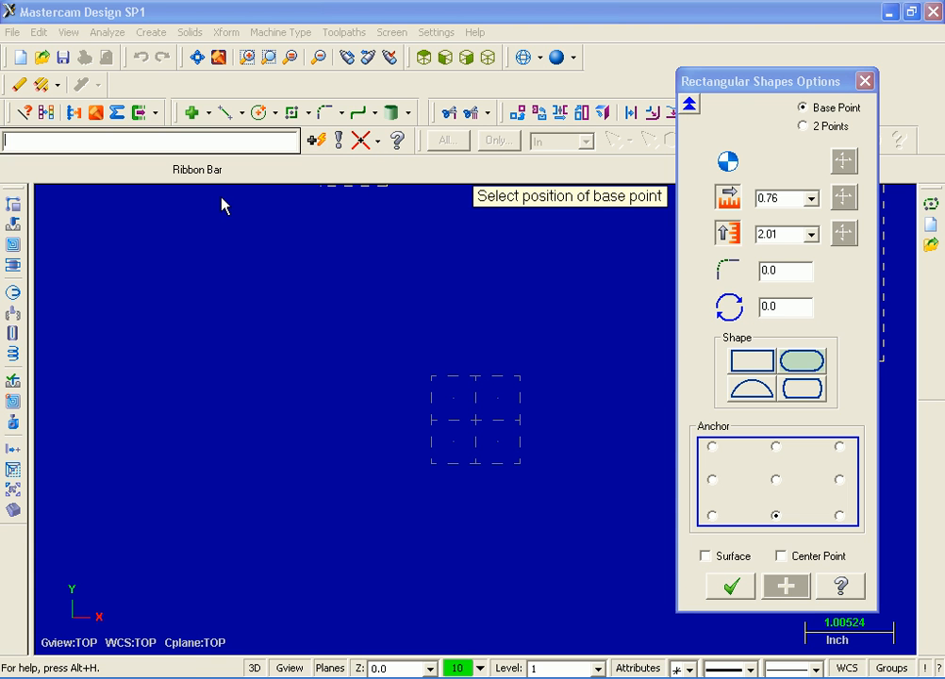
text(0.)
text(,)
text(-0.76)
text(/2)
key(Return)
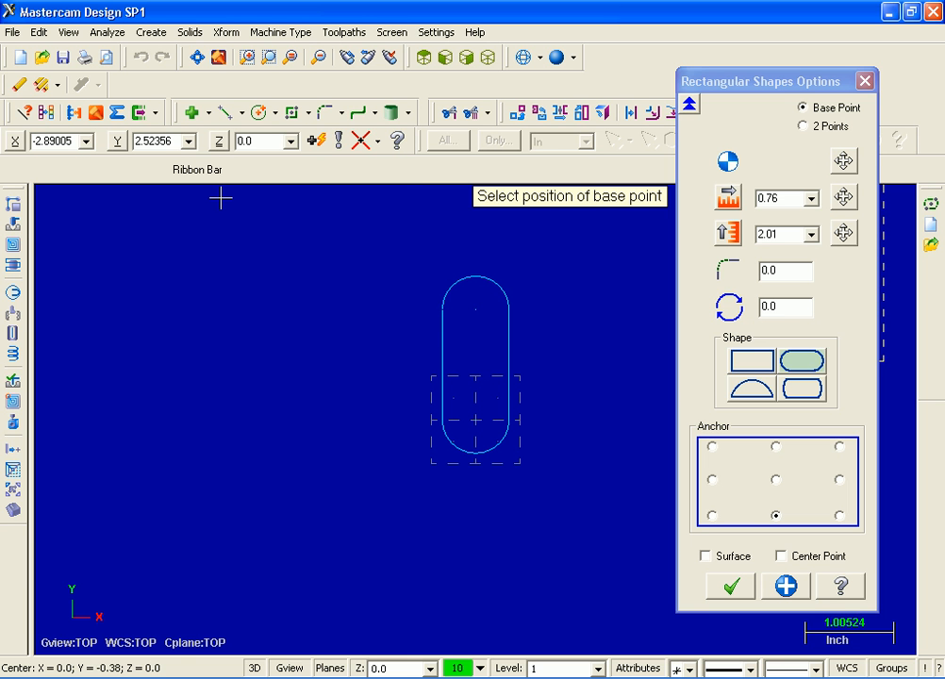
click(731, 589)
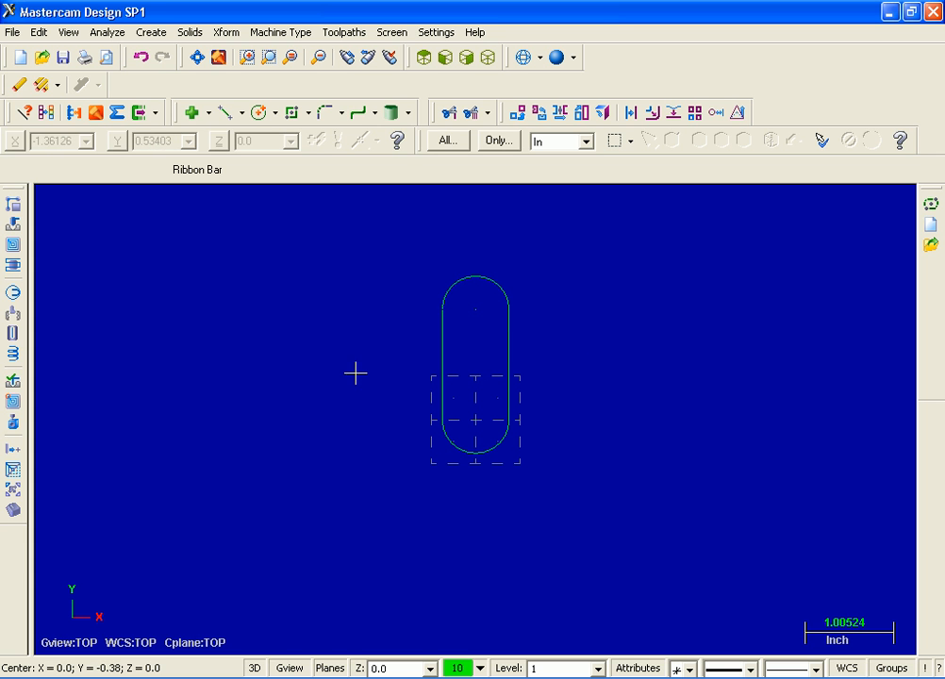
Offset a copy of the whole obround contour outward by 0.37 and clear the result colours
click(228, 33)
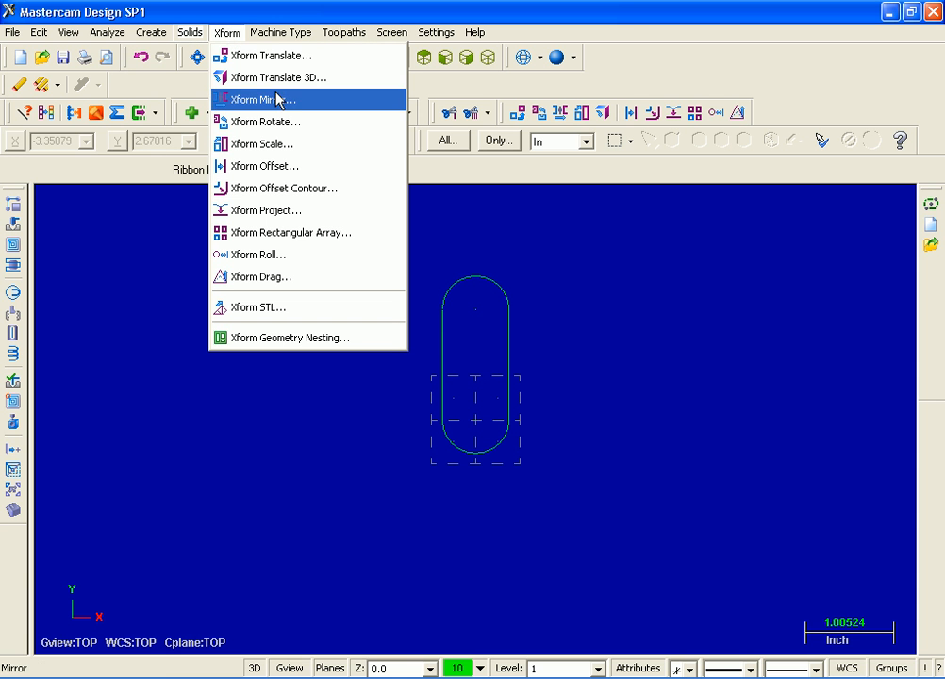
click(327, 193)
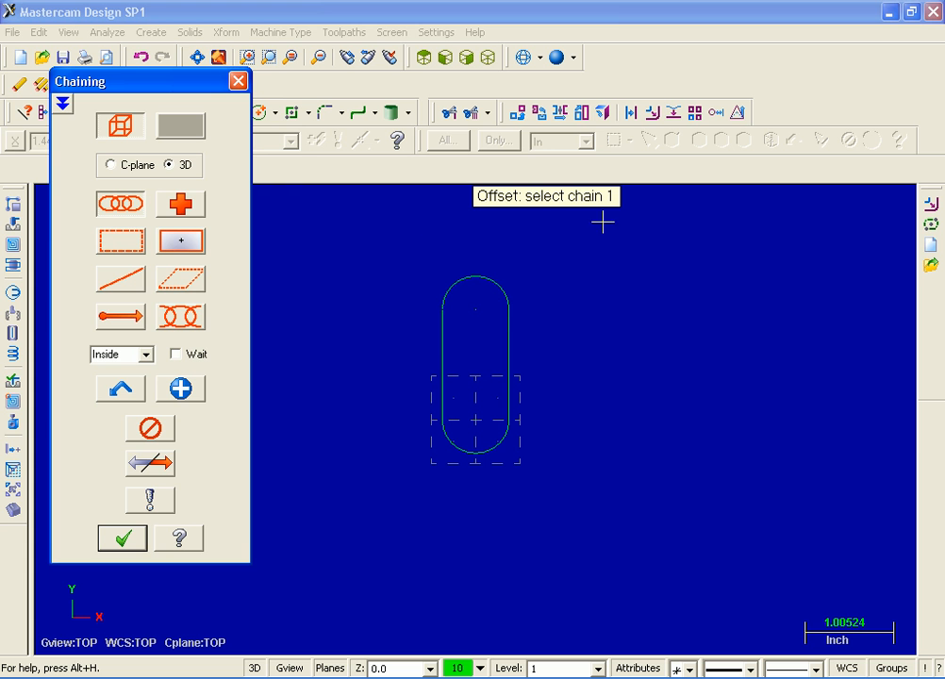
click(446, 404)
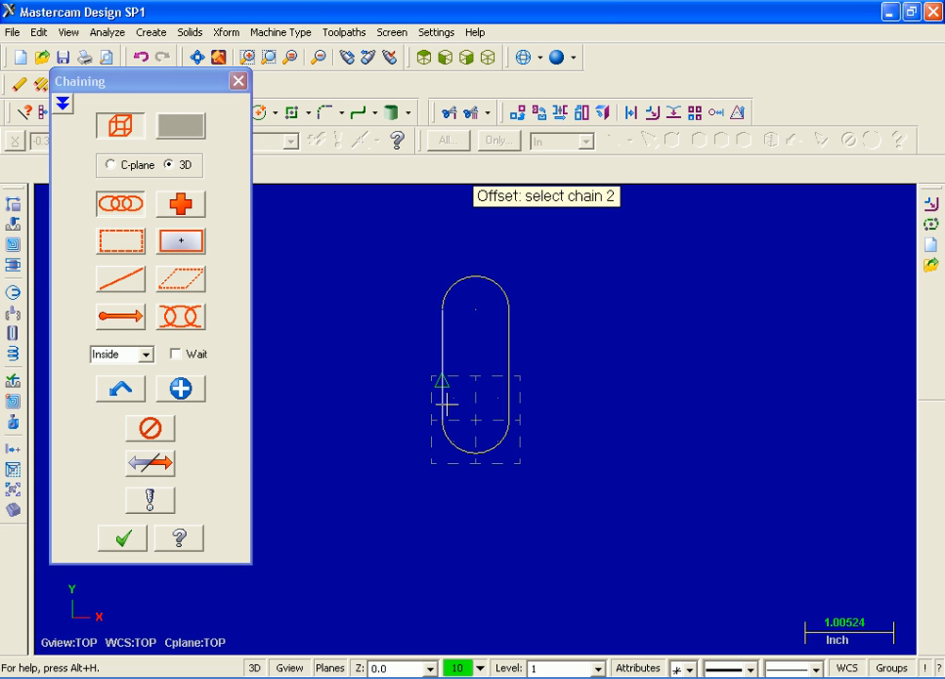
click(123, 536)
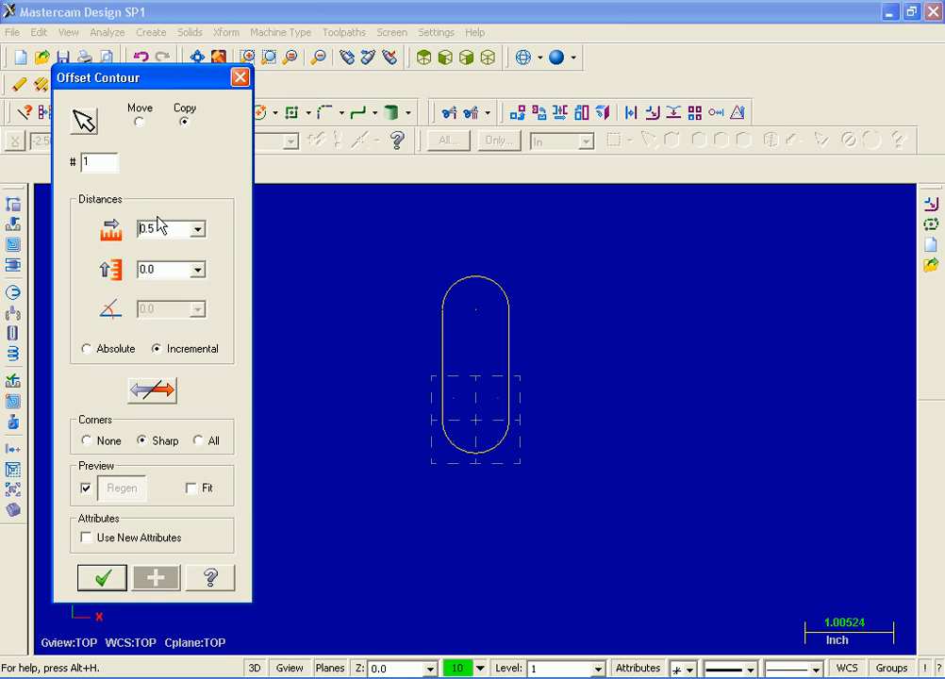
drag(151, 229, 130, 232)
text(0.37)
key(Return)
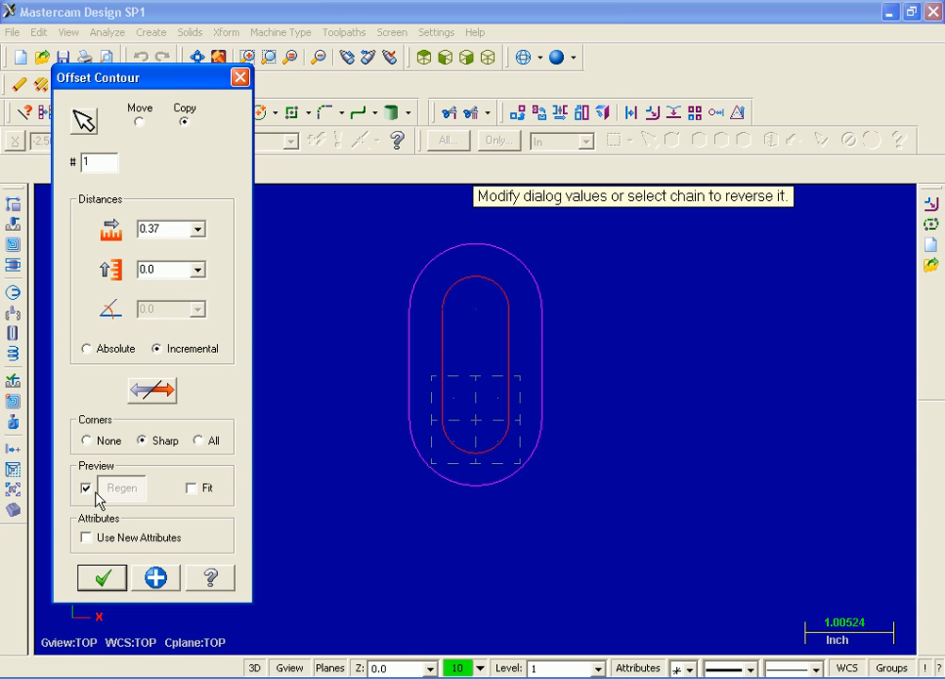
click(192, 489)
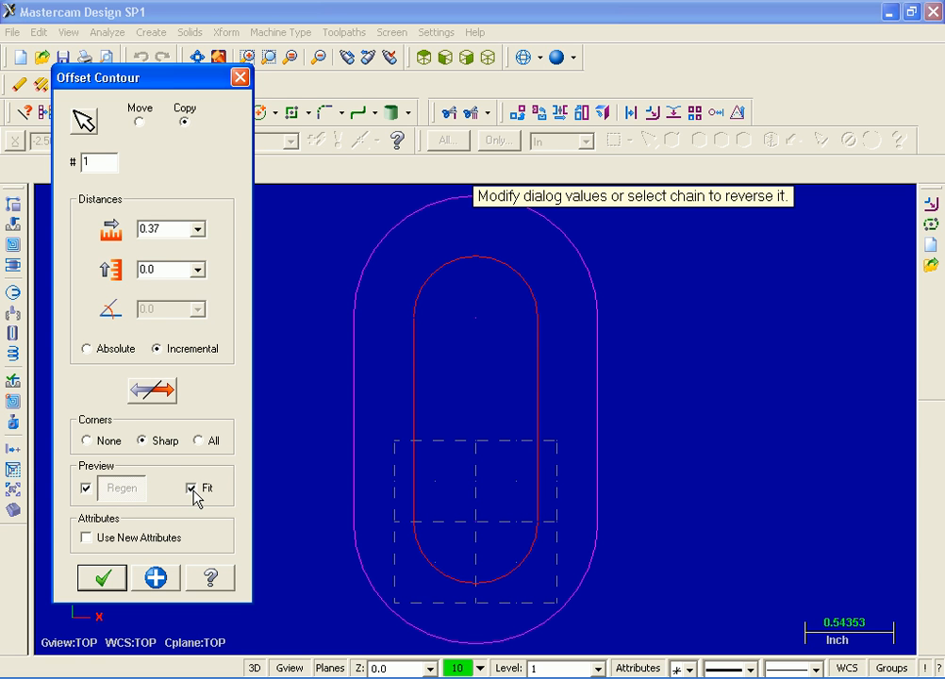
click(103, 579)
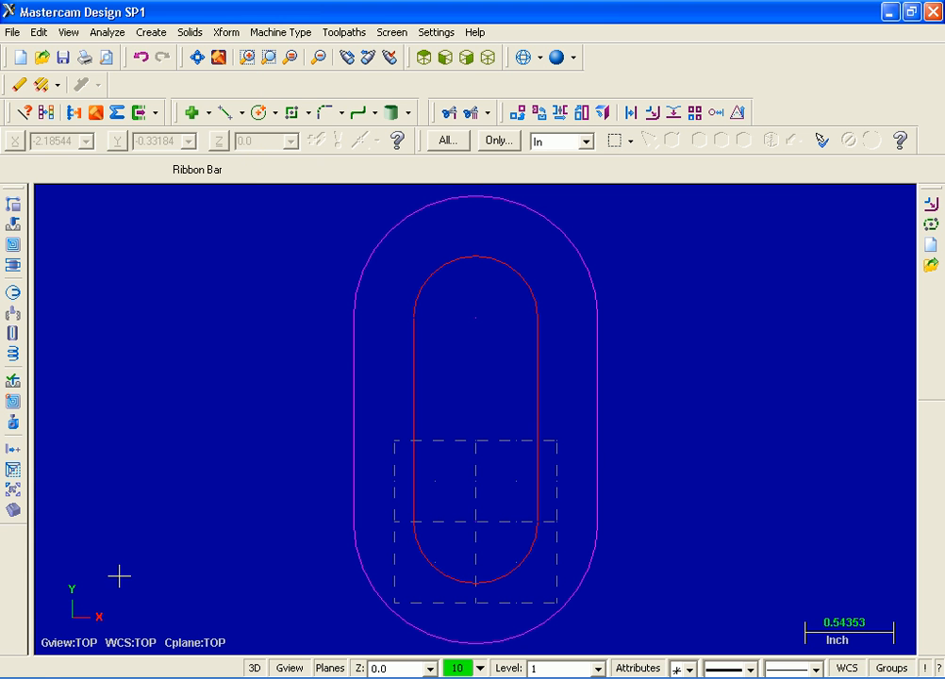
click(54, 115)
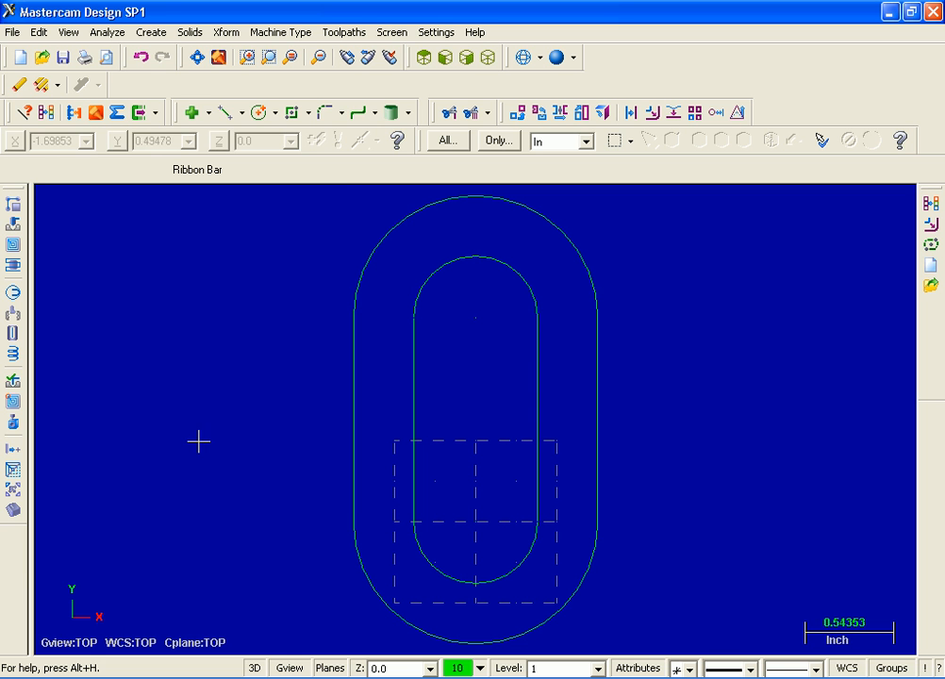
Create a centre-point circle of diameter 9/16 centred at 5.5,2.75
click(151, 34)
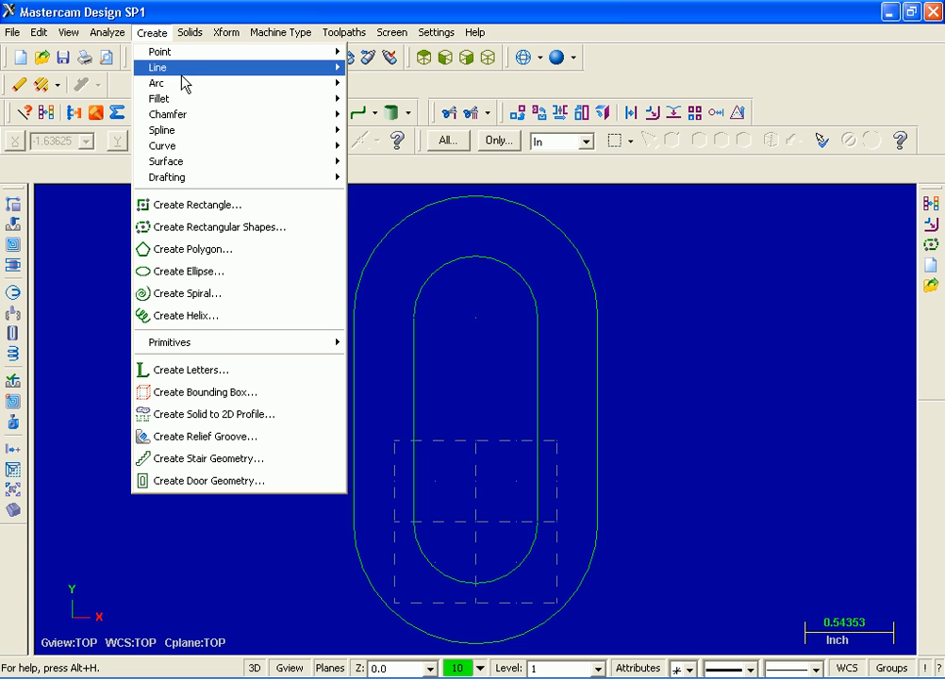
mouse_move(189, 84)
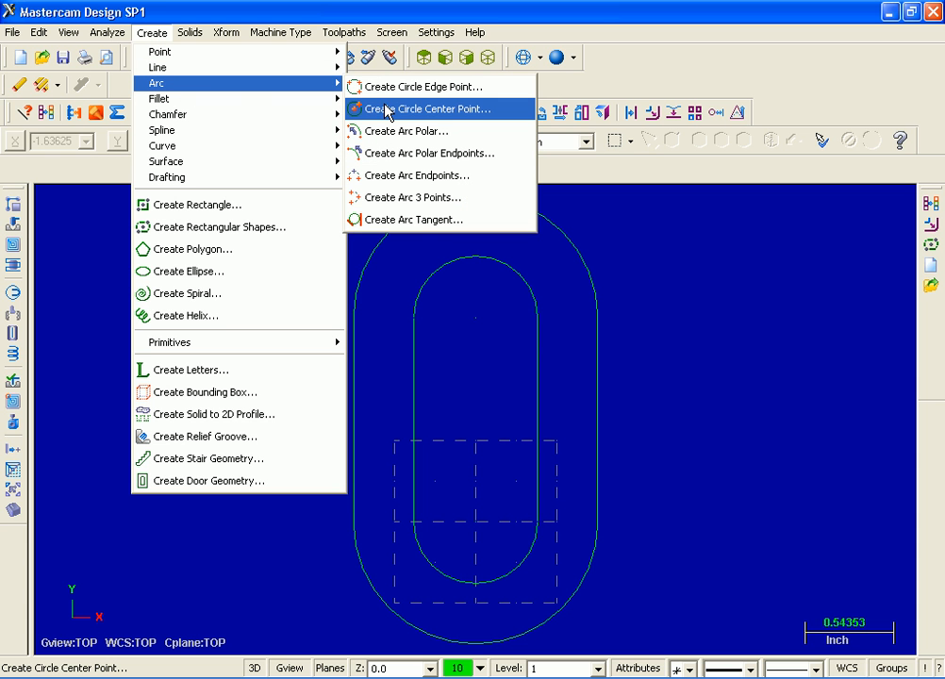
click(474, 118)
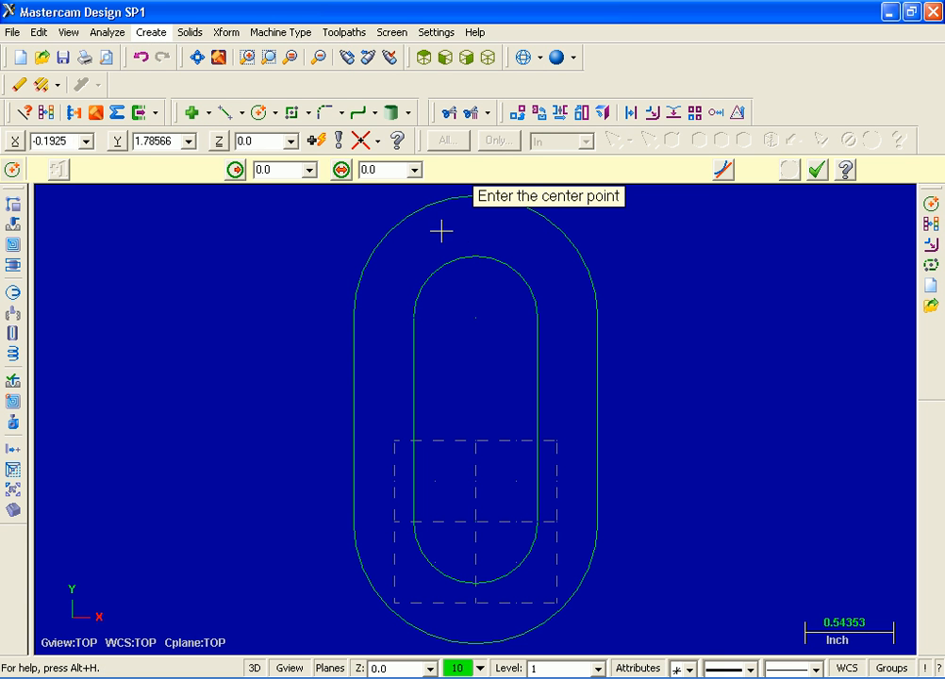
click(387, 171)
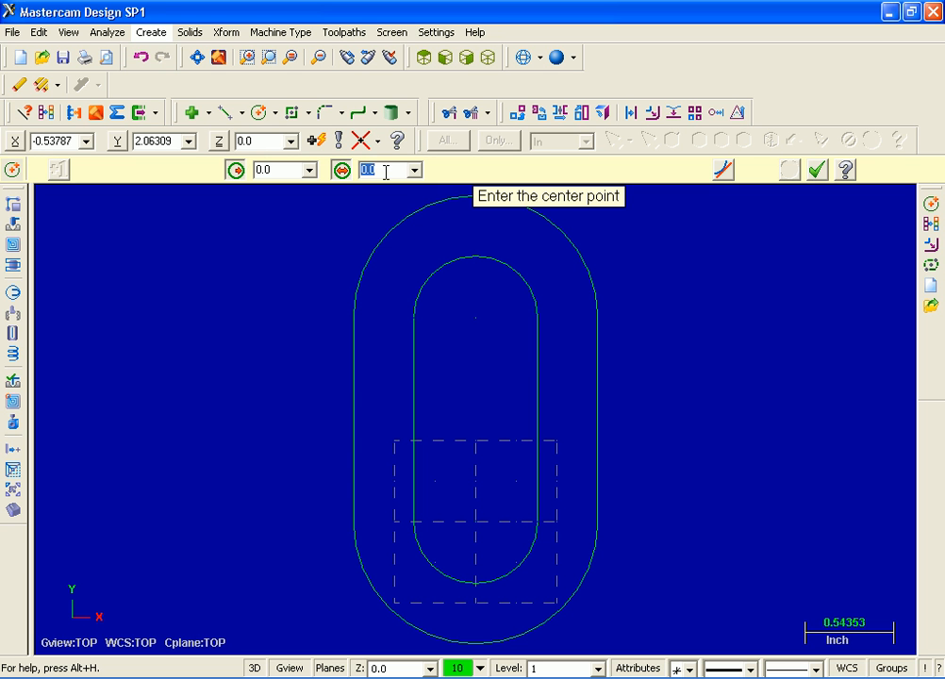
text(9/16)
key(Return)
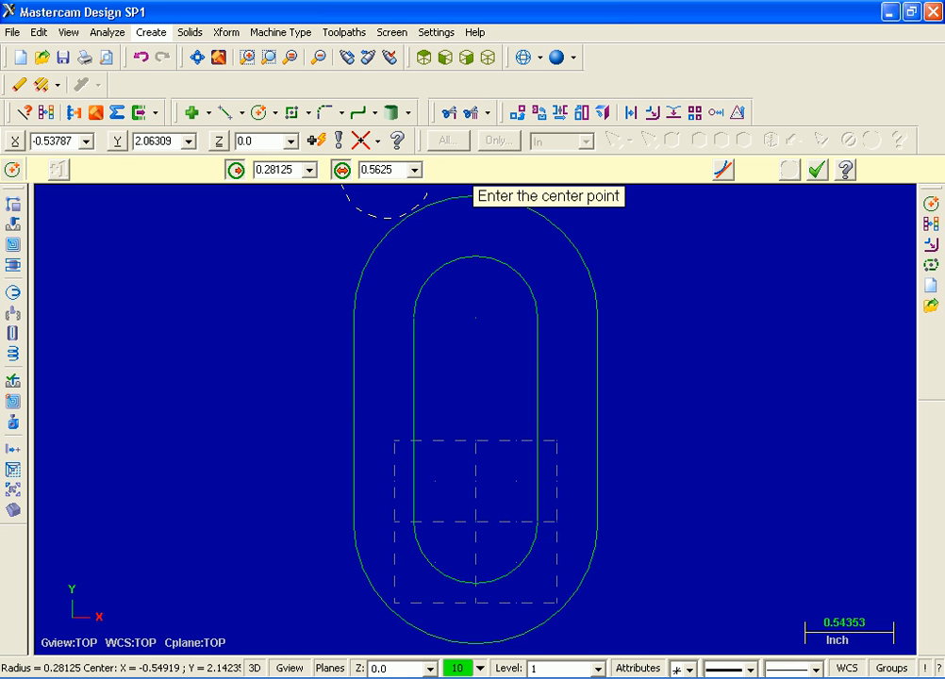
click(320, 146)
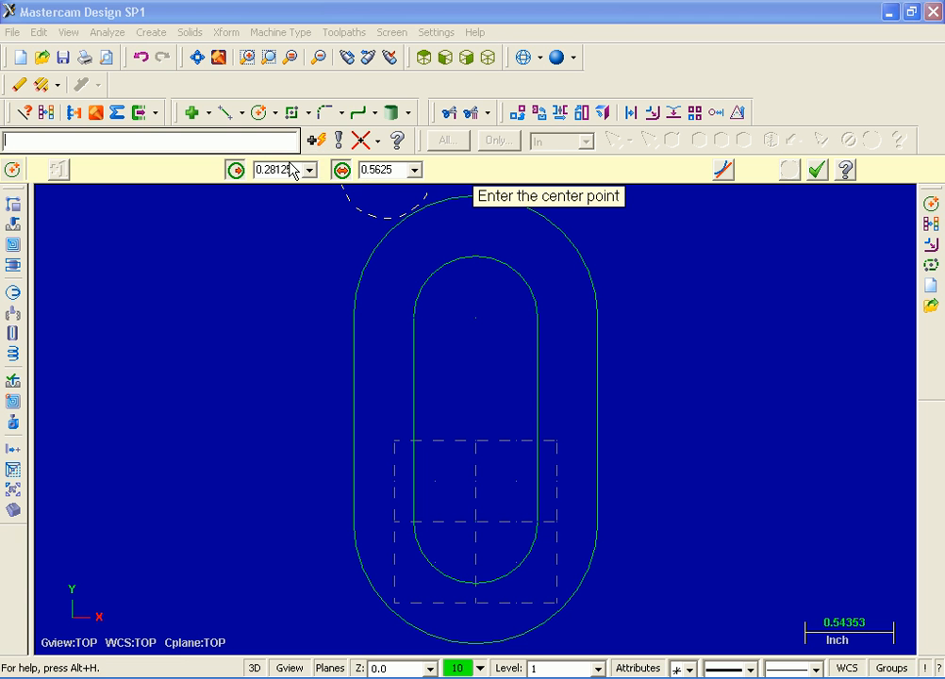
text(5.5,2.75)
key(Return)
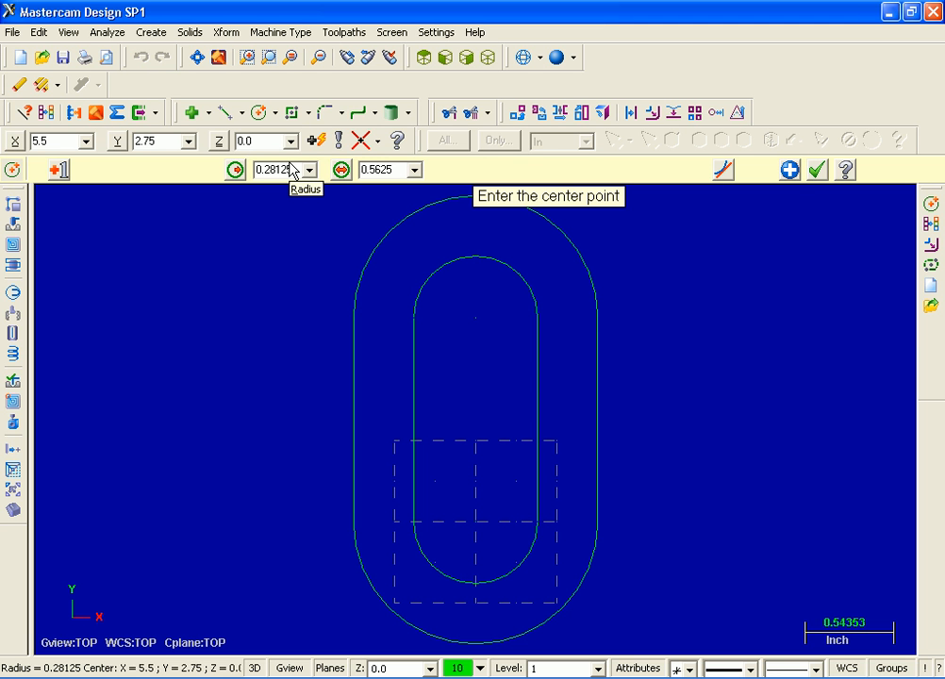
click(196, 58)
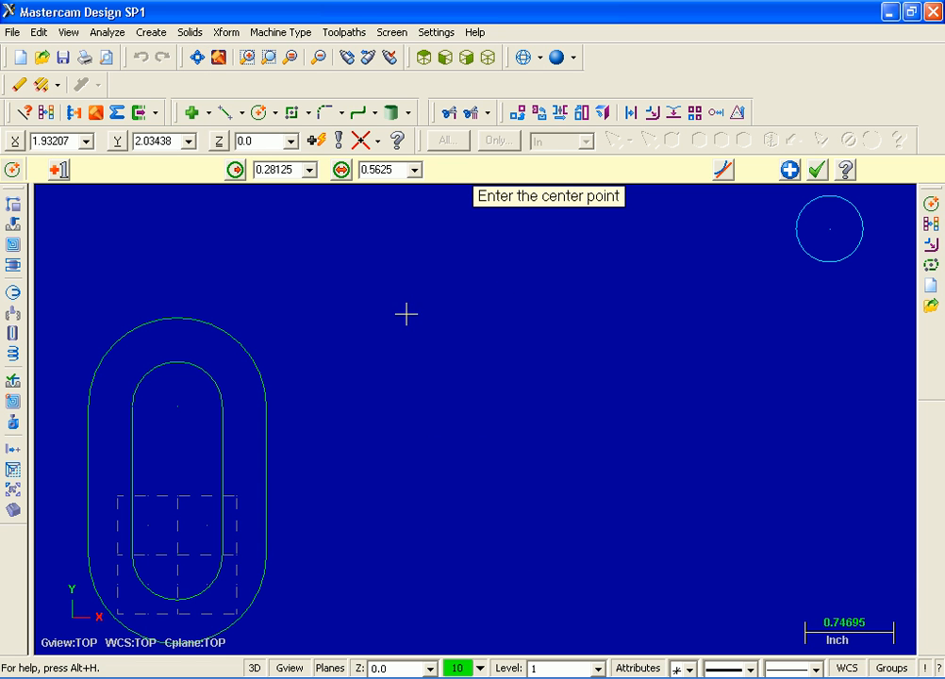
click(791, 171)
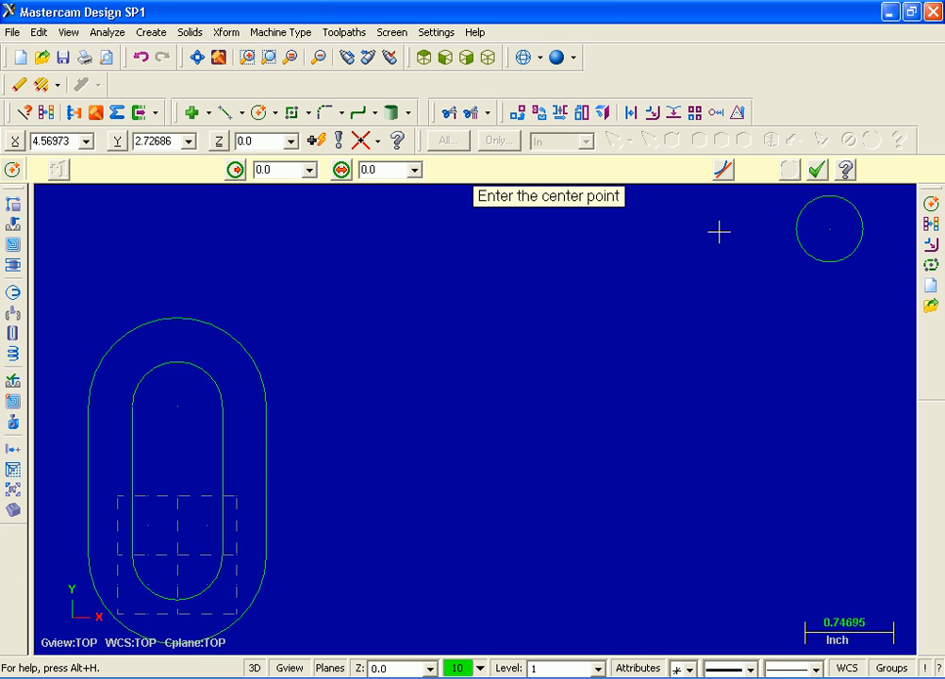
Create a circle of diameter 1.5 concentric with the small circle
click(402, 168)
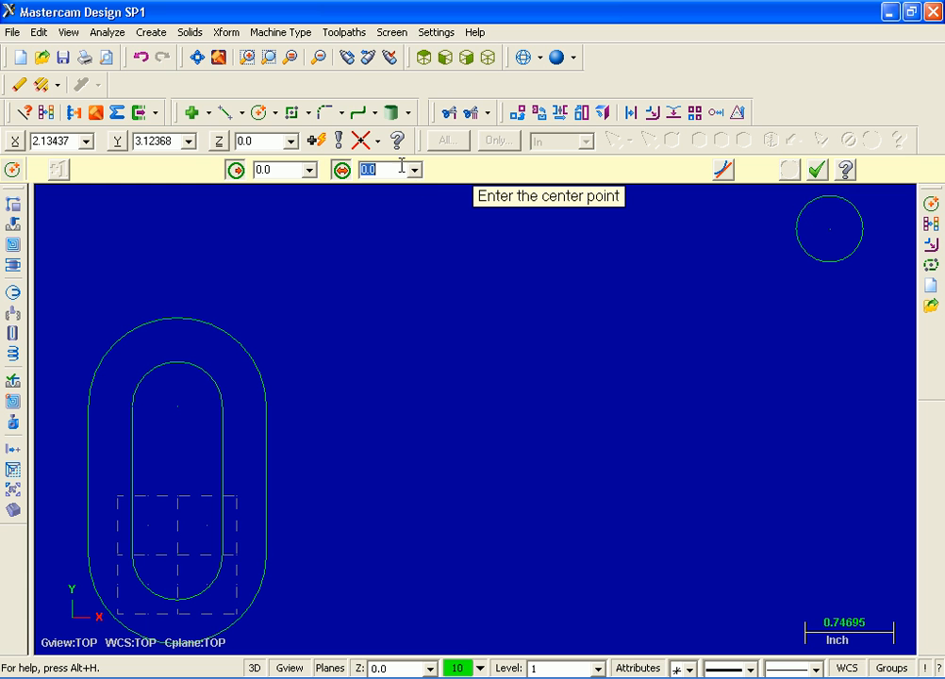
text(1.5)
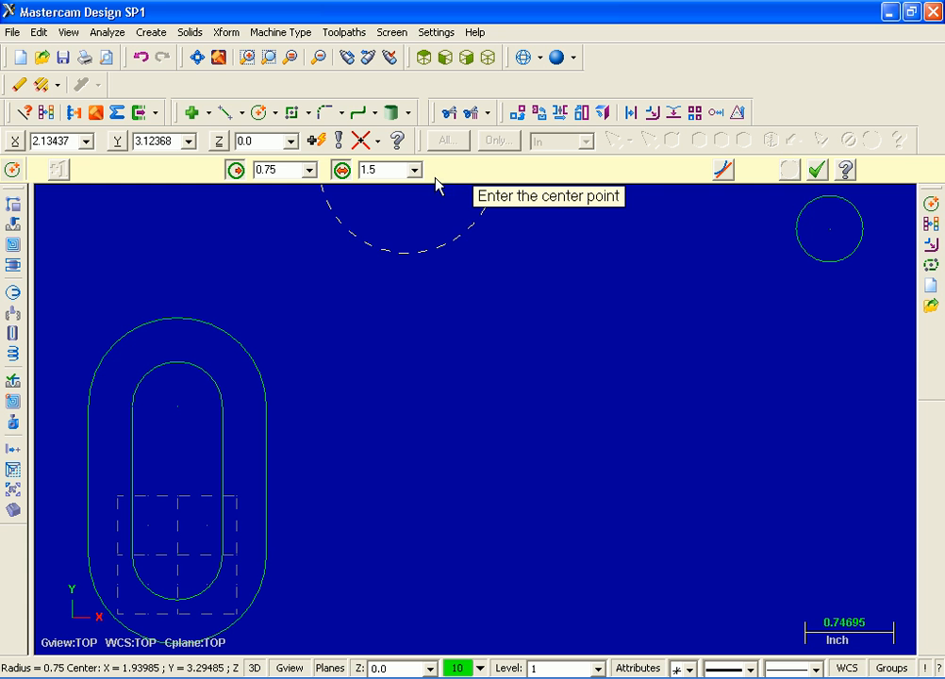
click(829, 228)
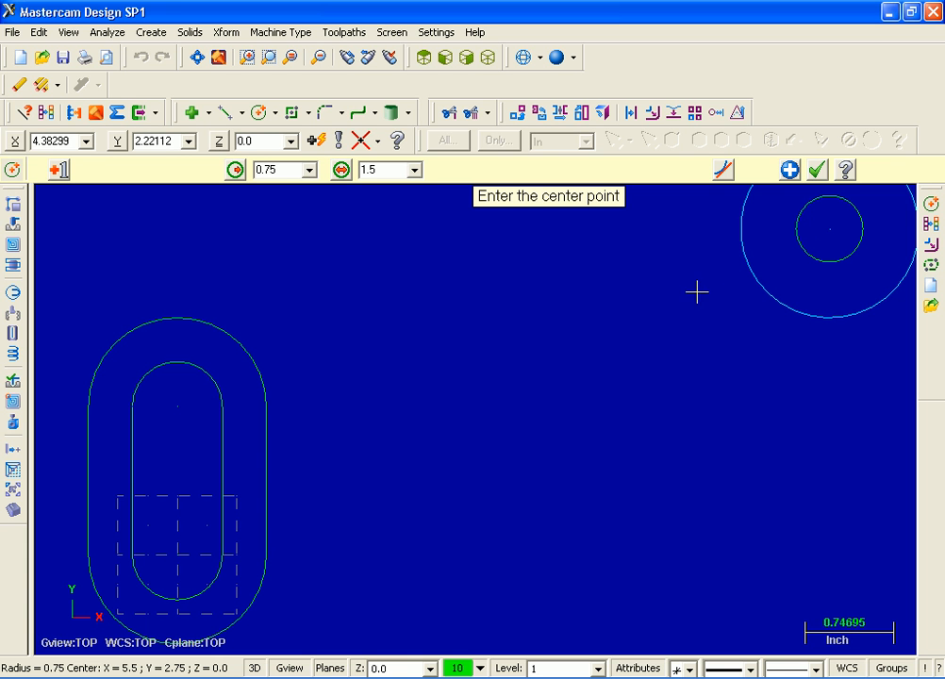
click(827, 176)
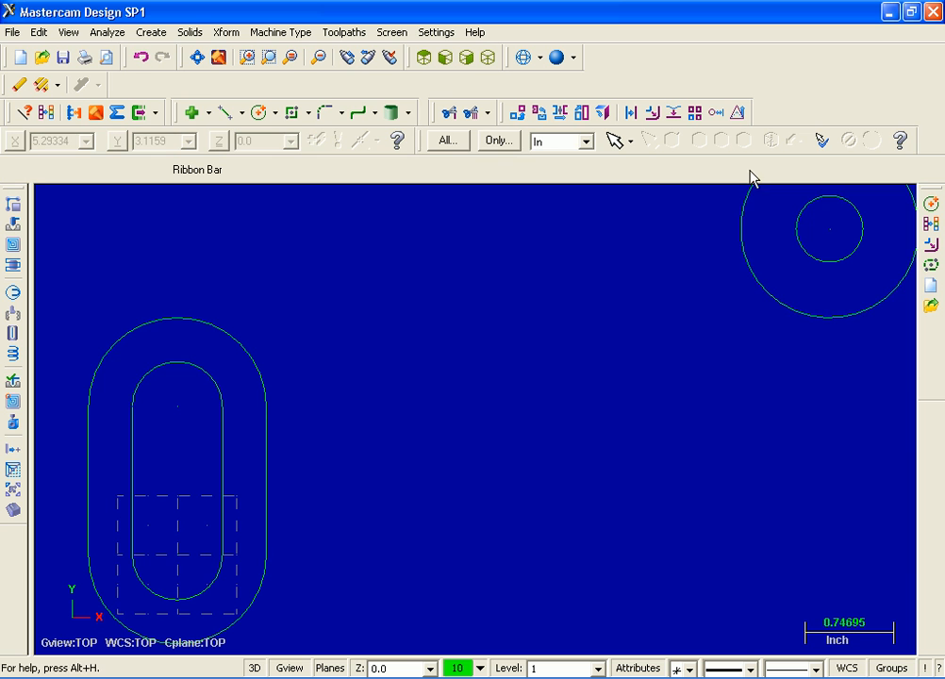
Create an untrimmed fillet arc of radius 6.0 joining the outer slot's upper arc to the top of the 1.5 circle, bulging upward
click(197, 59)
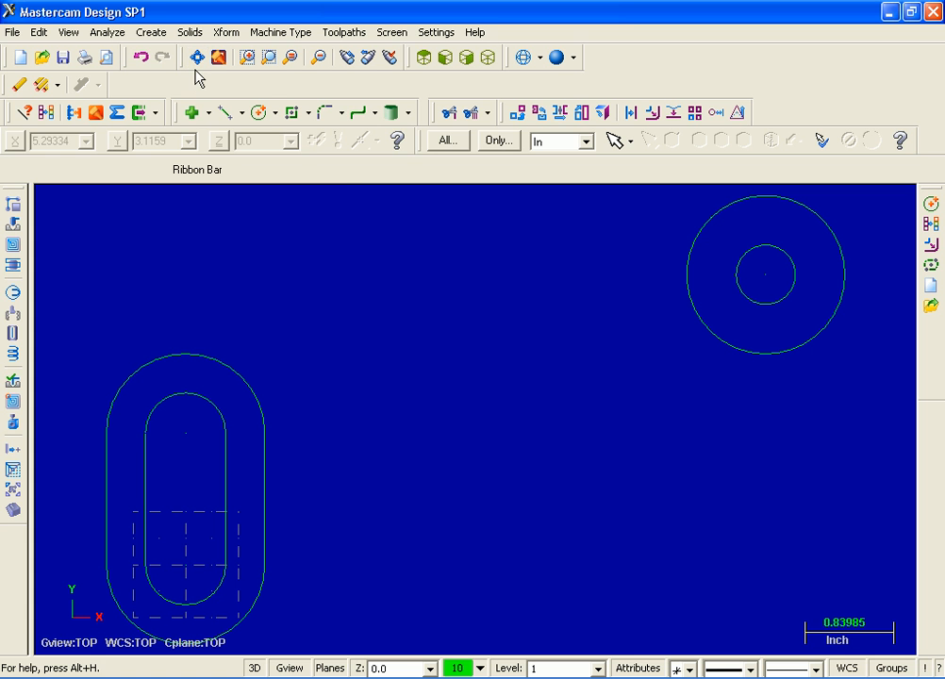
click(158, 33)
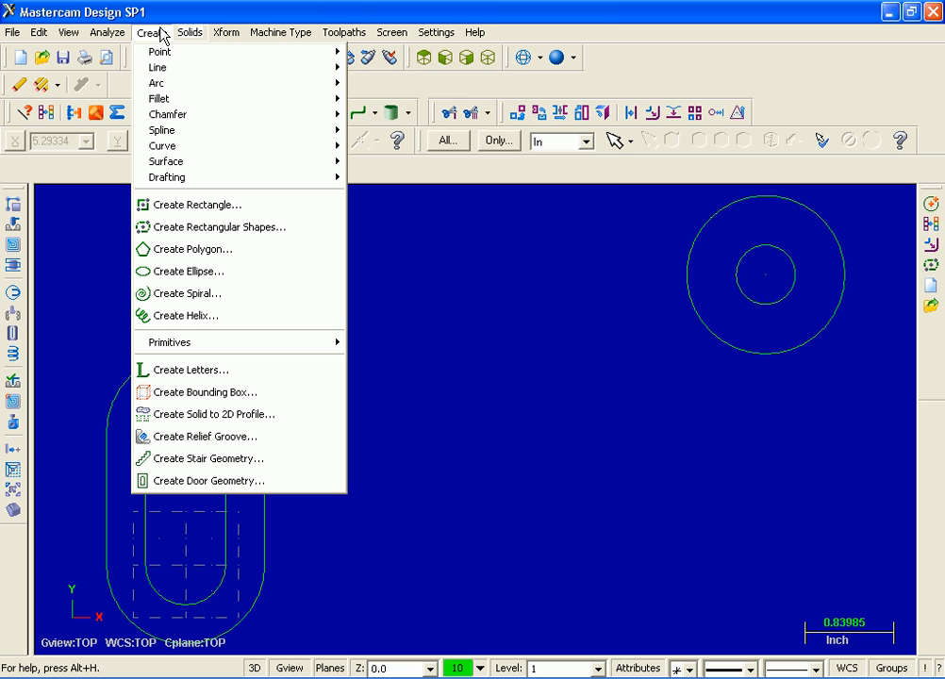
mouse_move(172, 97)
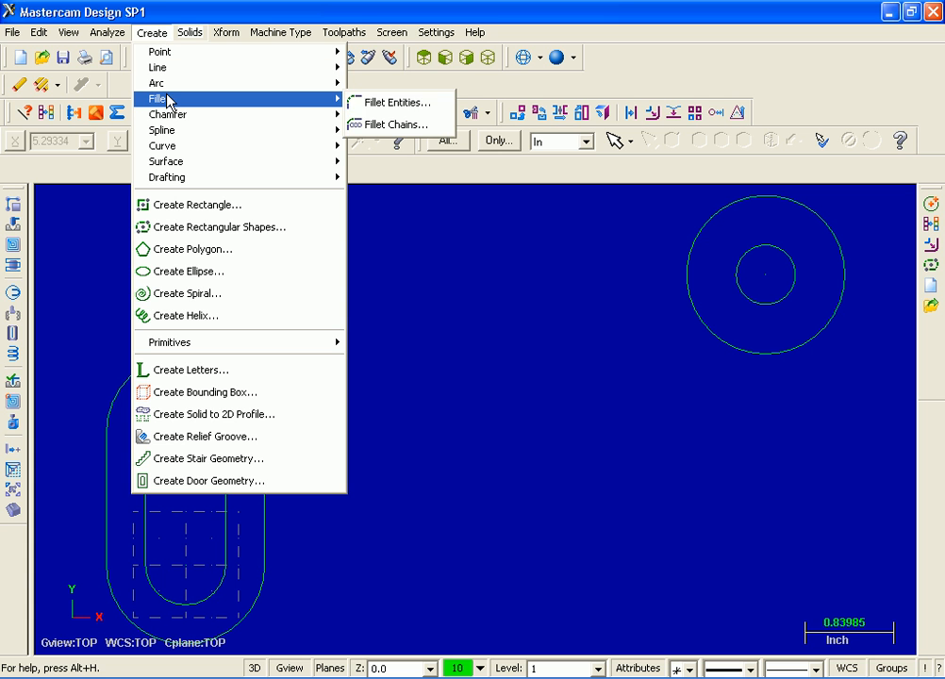
click(390, 107)
click(287, 173)
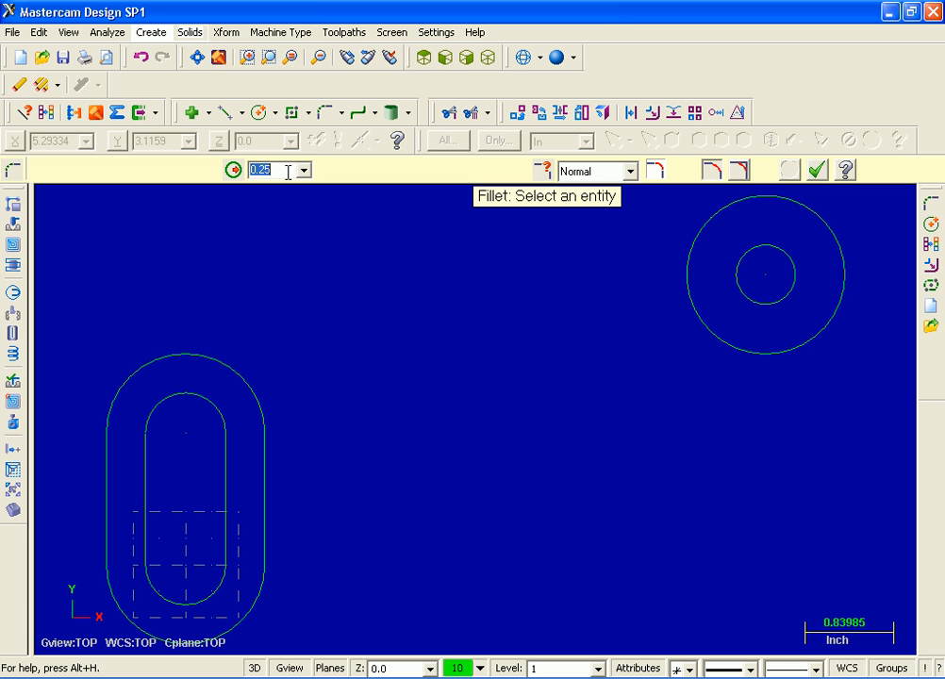
text(6.0)
click(739, 172)
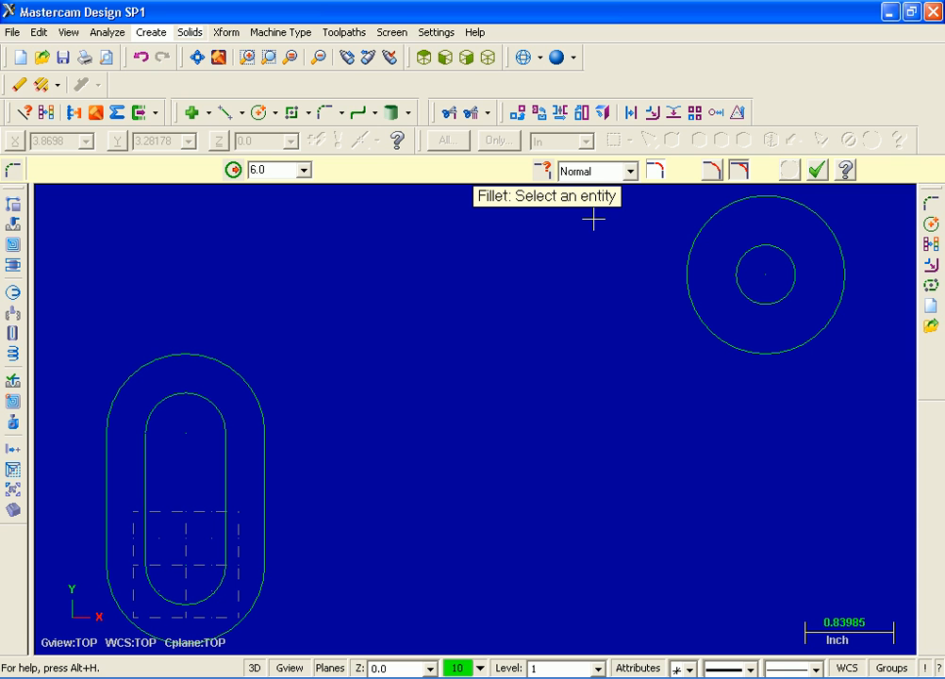
click(149, 363)
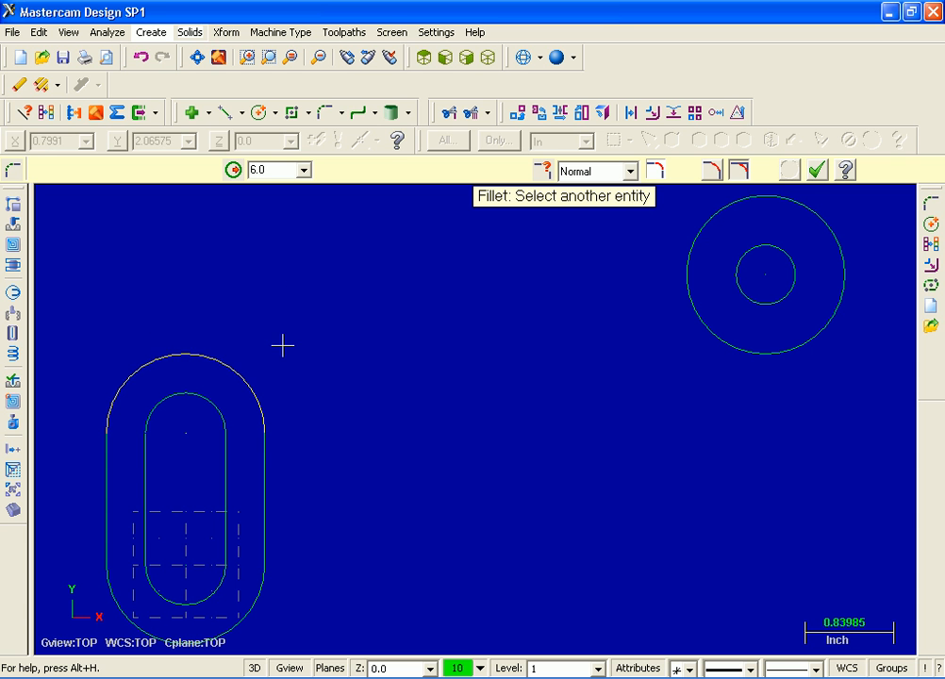
click(759, 198)
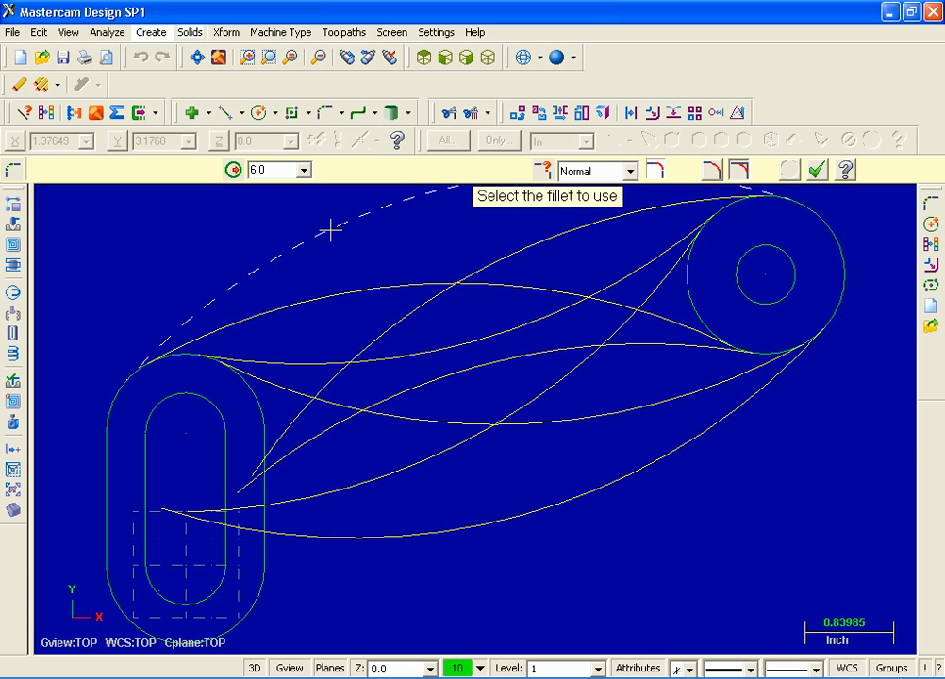
click(331, 229)
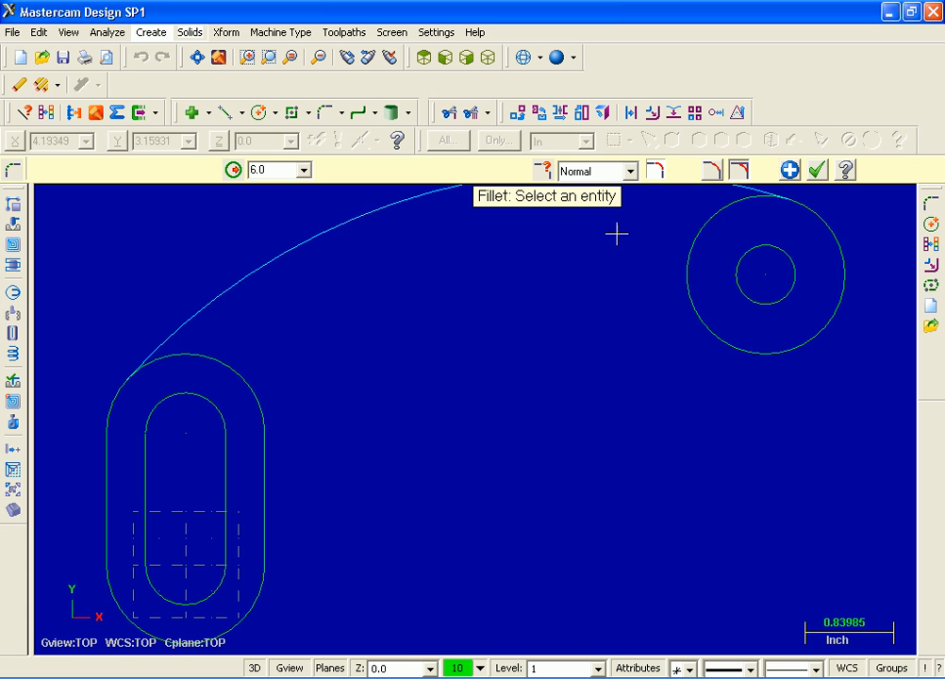
click(790, 171)
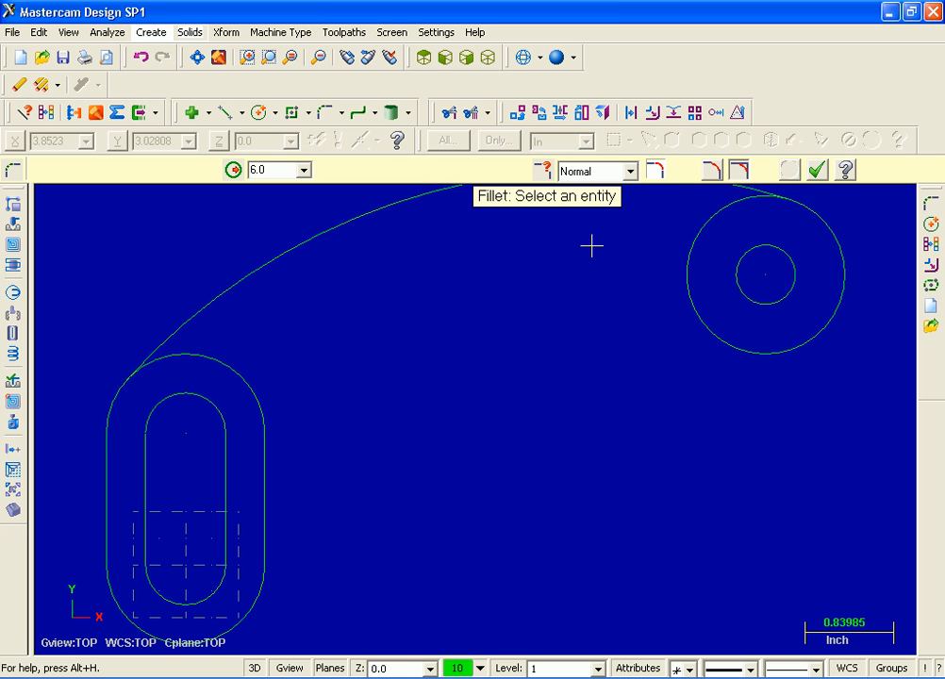
Create an untrimmed fillet arc of radius 4.2 from the outer slot's lower arc to the underside of the small 9/16 circle
click(291, 171)
text(4.2)
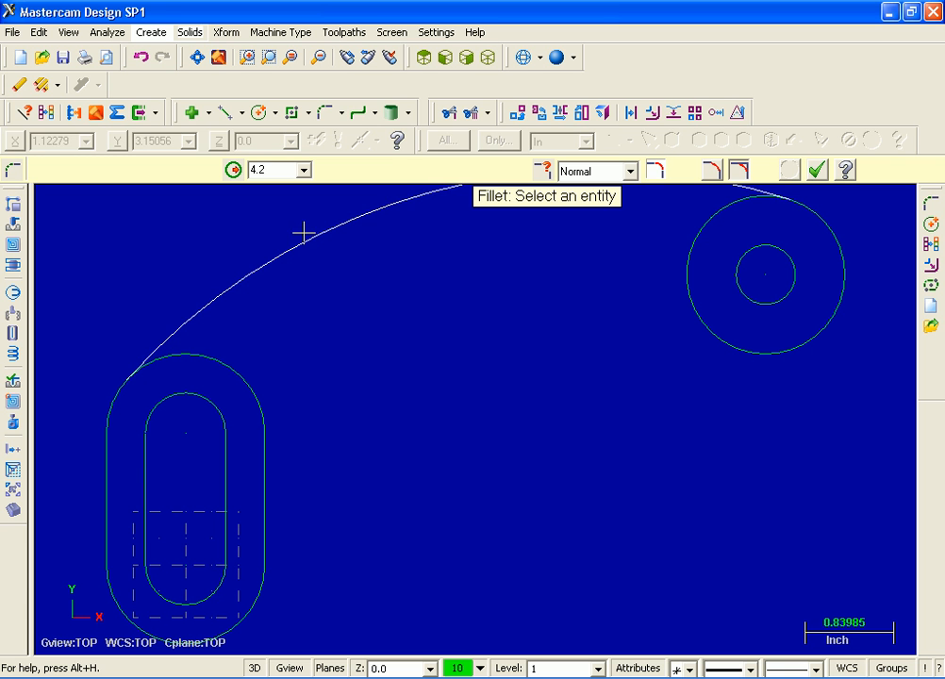
click(242, 617)
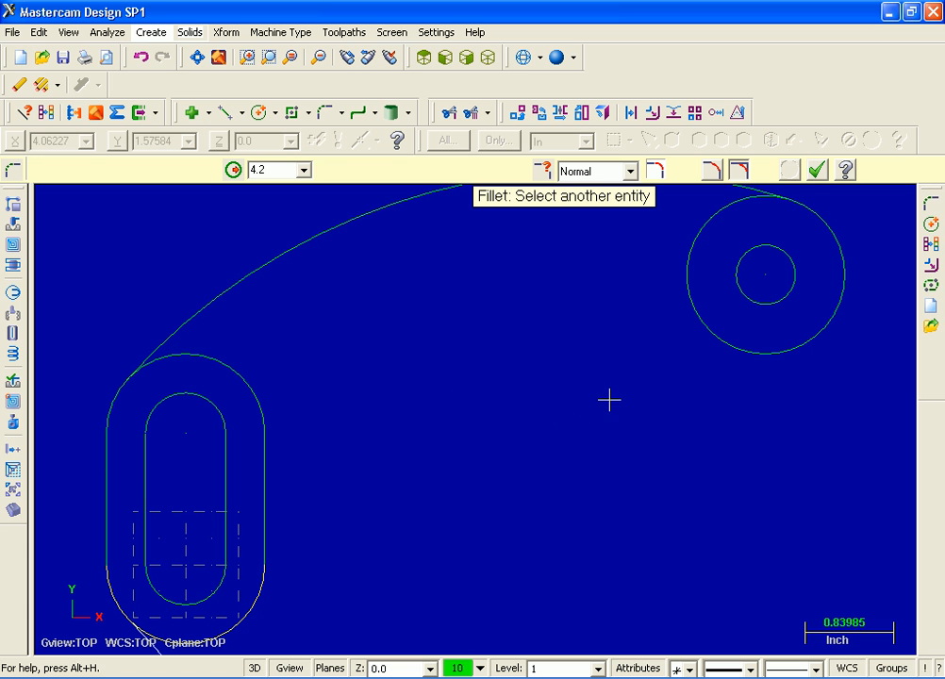
click(756, 308)
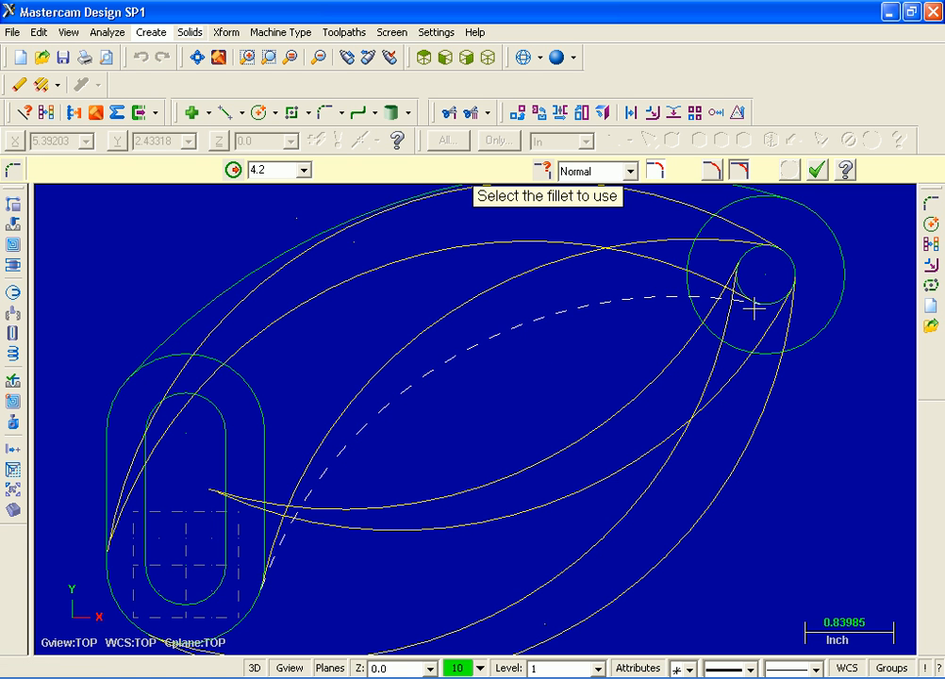
click(584, 307)
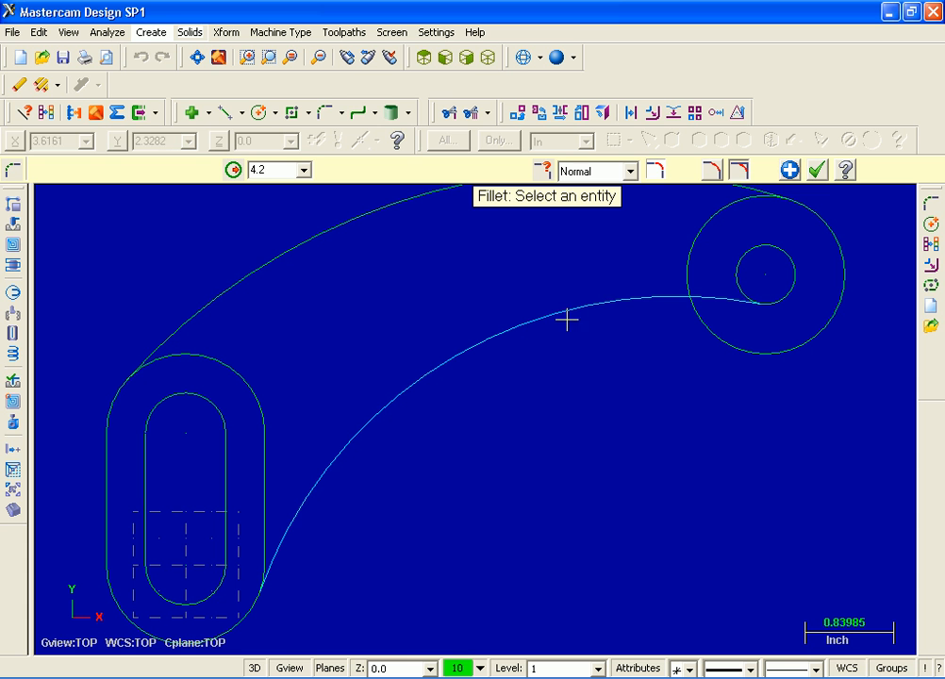
click(817, 170)
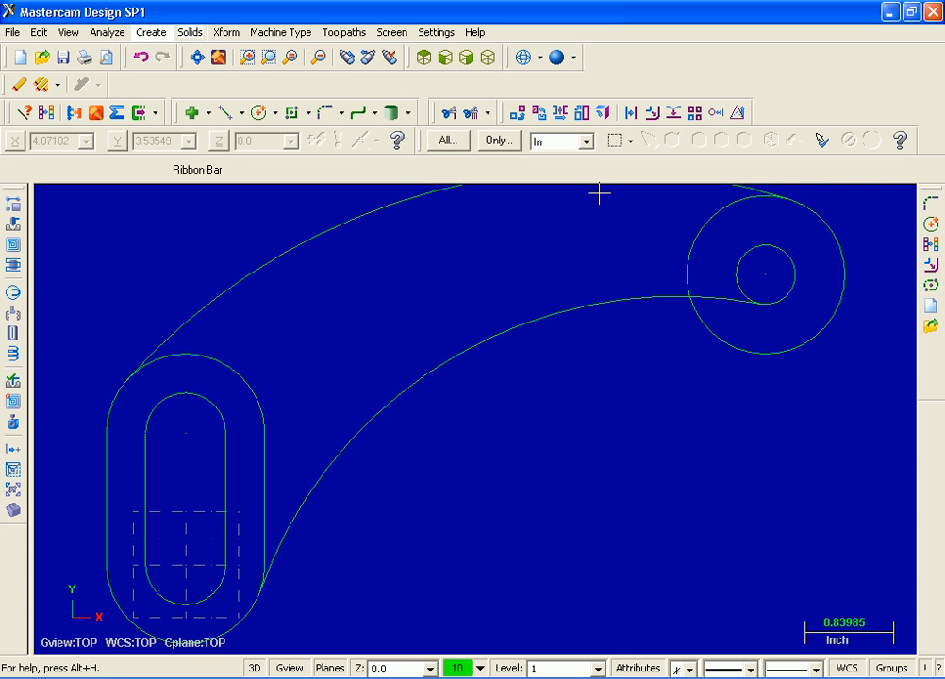
Create an untrimmed fillet of radius 1.0 between the 4.2 radius arc and the lower side of the 1.5 circle
click(199, 59)
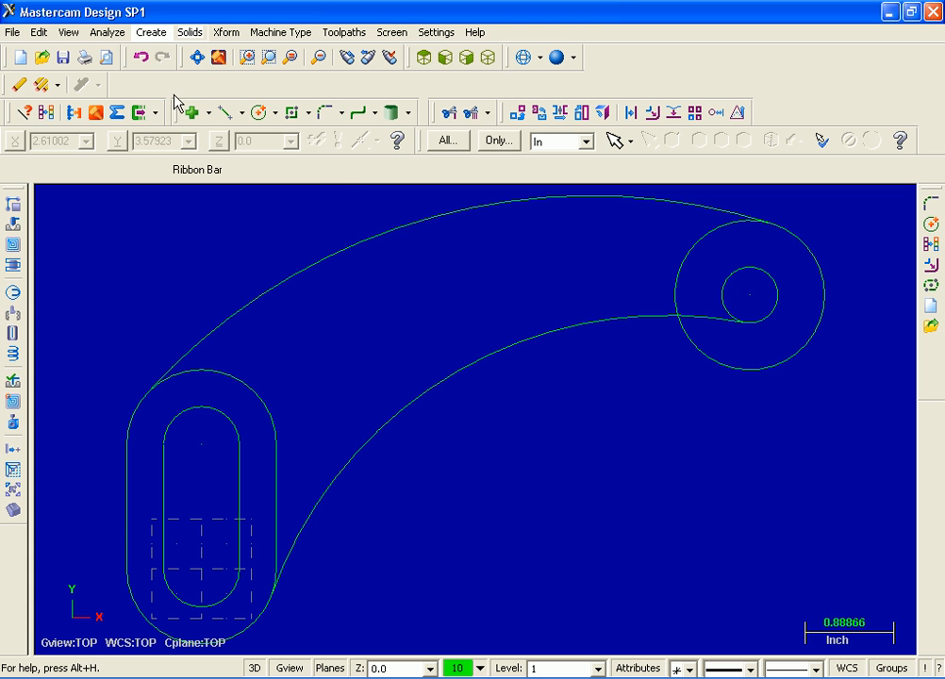
click(148, 35)
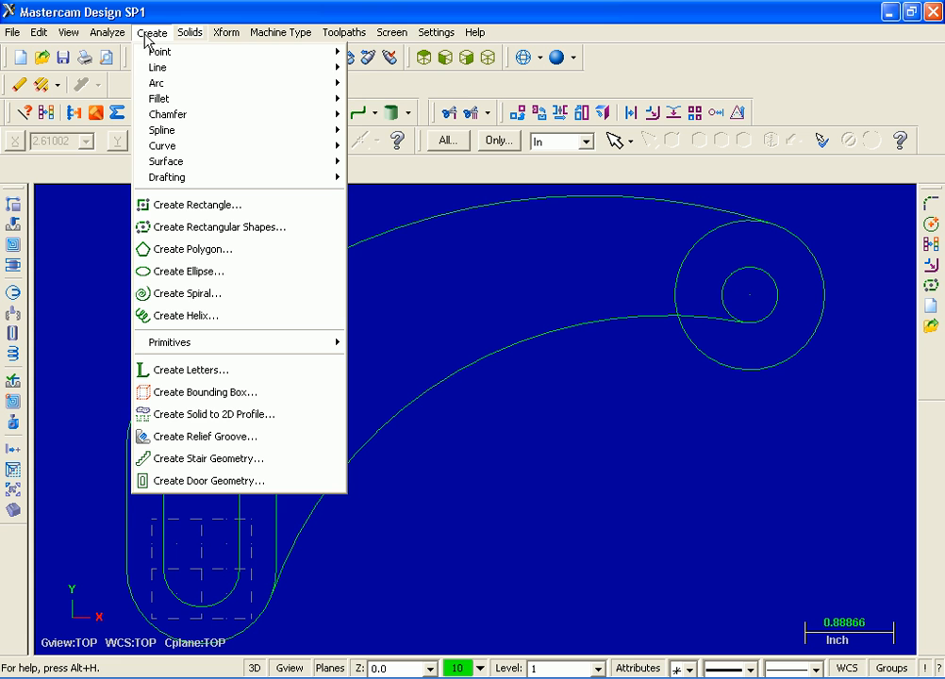
mouse_move(161, 98)
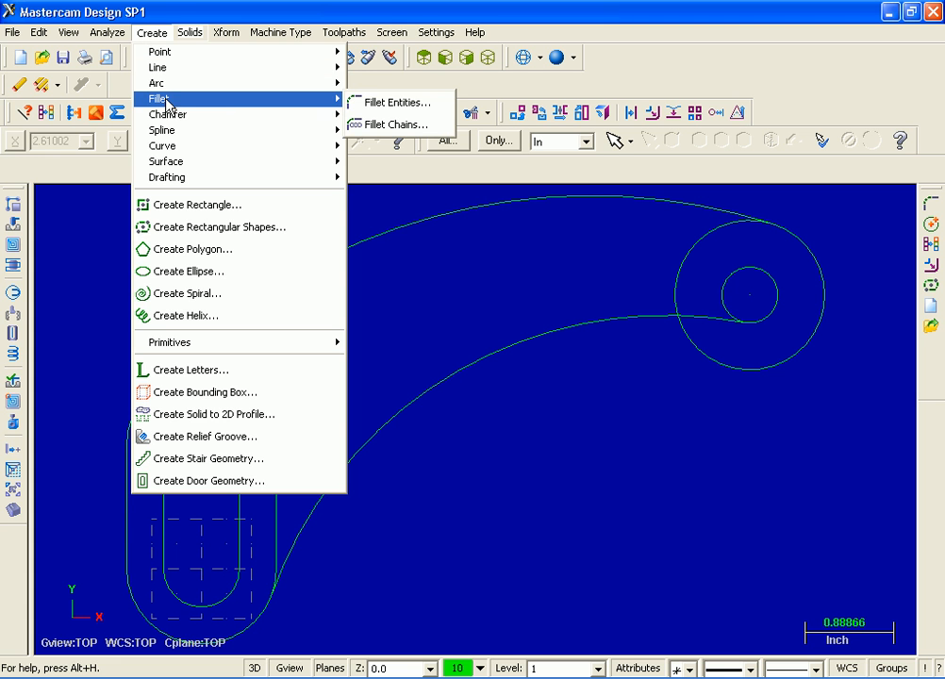
click(383, 107)
double_click(279, 170)
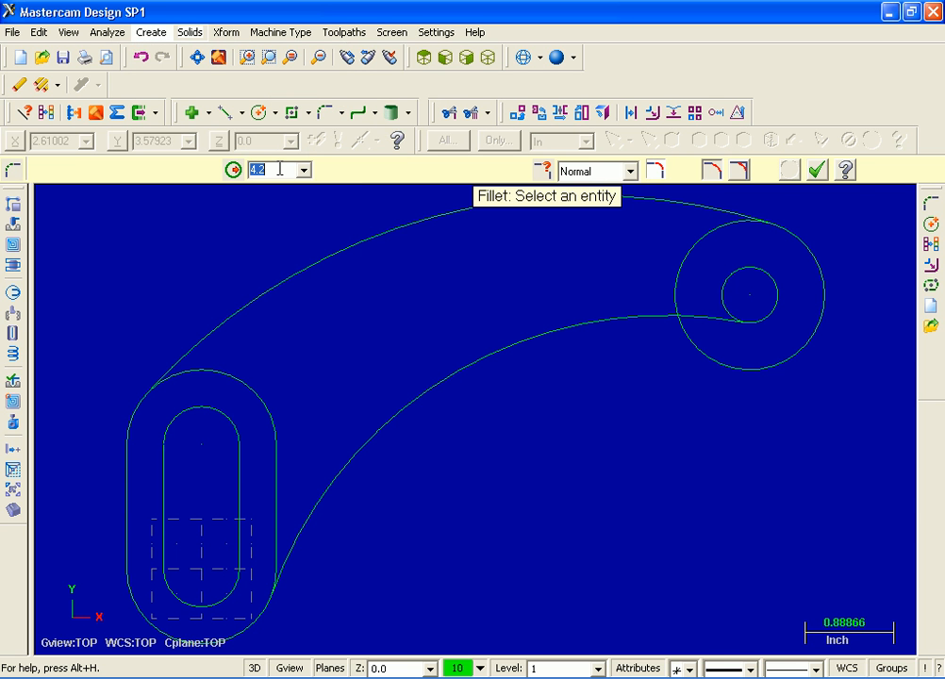
text(1.0)
click(742, 179)
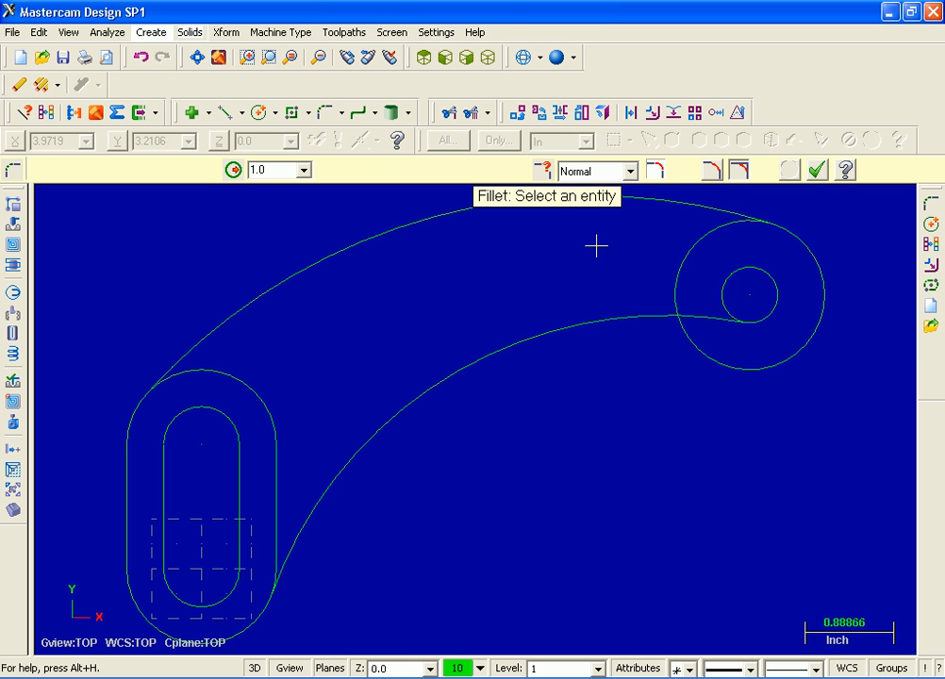
click(567, 327)
click(689, 333)
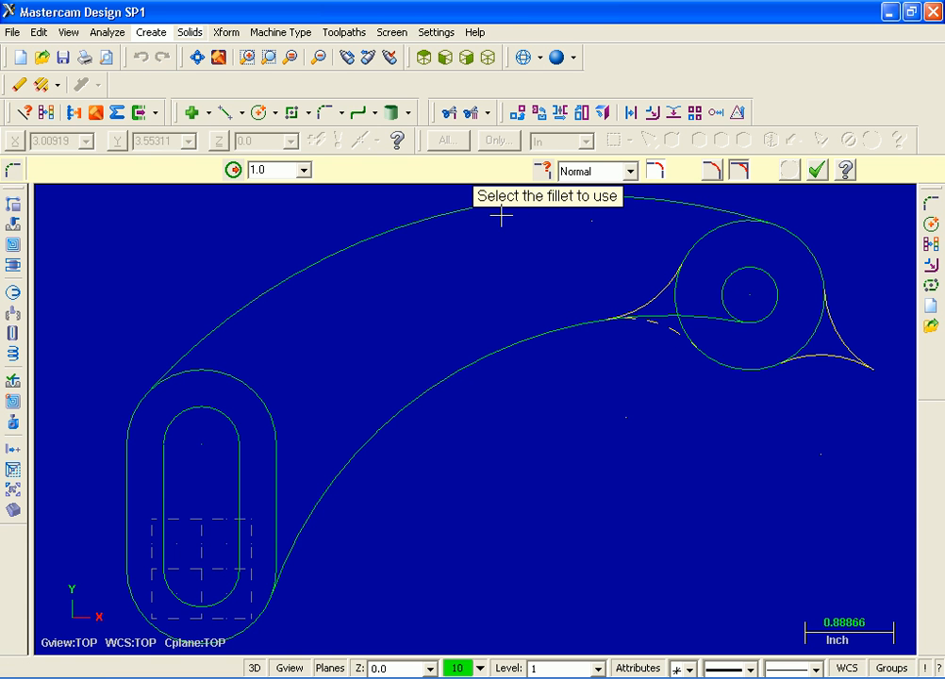
click(658, 325)
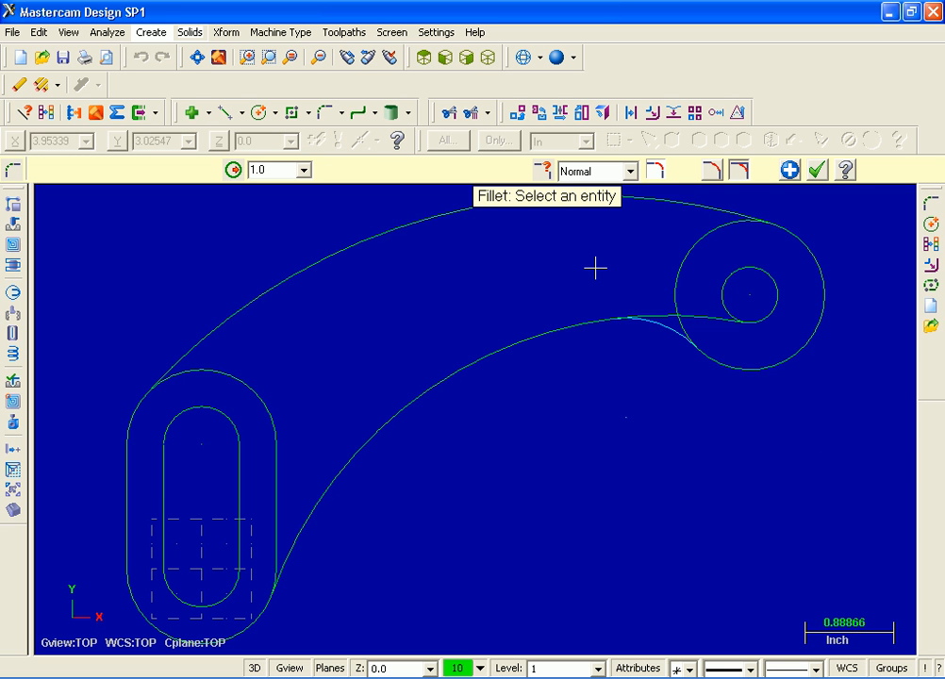
click(818, 170)
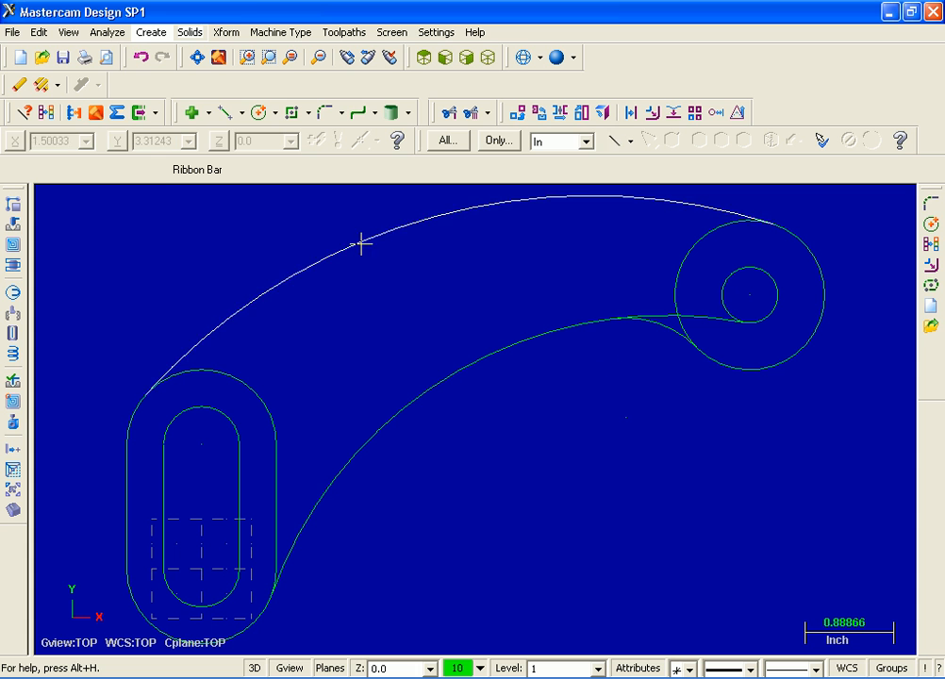
Trim the 4.2 radius arc back to the 1.0 radius fillet using single-entity trim, keeping the portion toward the slot
click(42, 34)
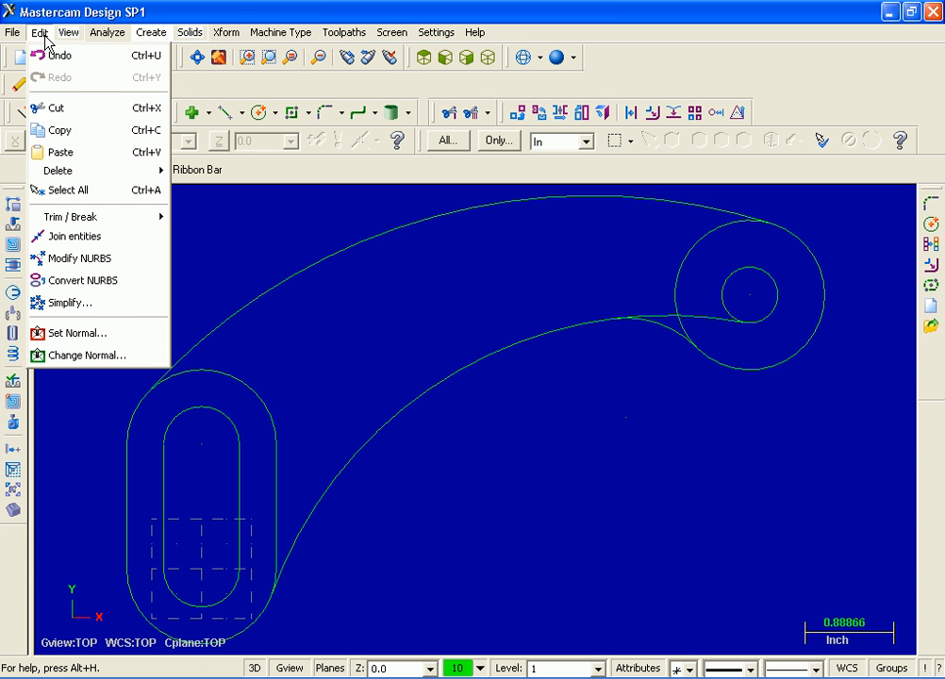
mouse_move(85, 224)
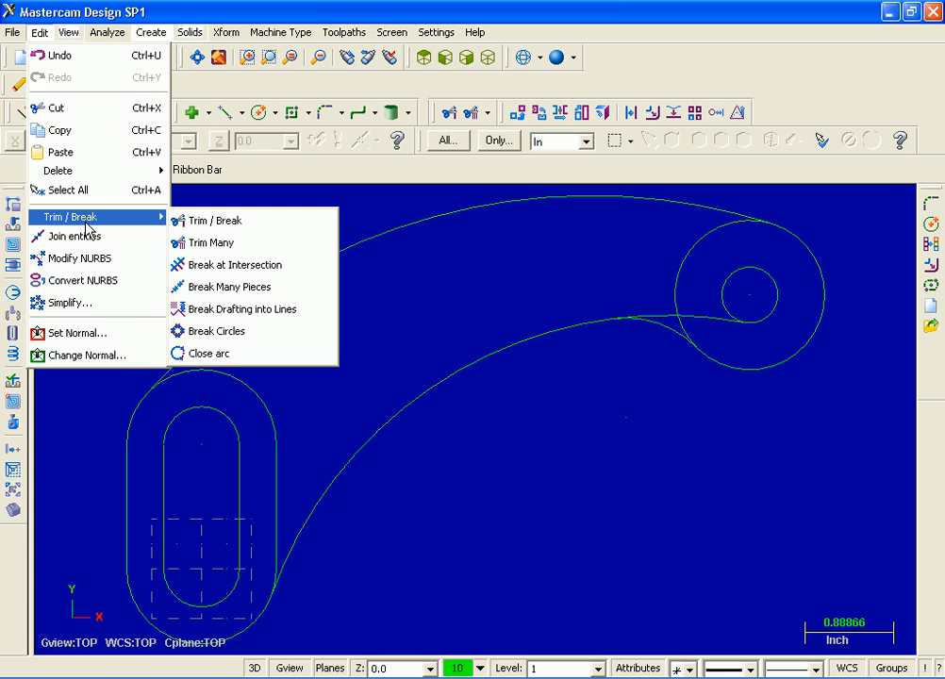
click(193, 222)
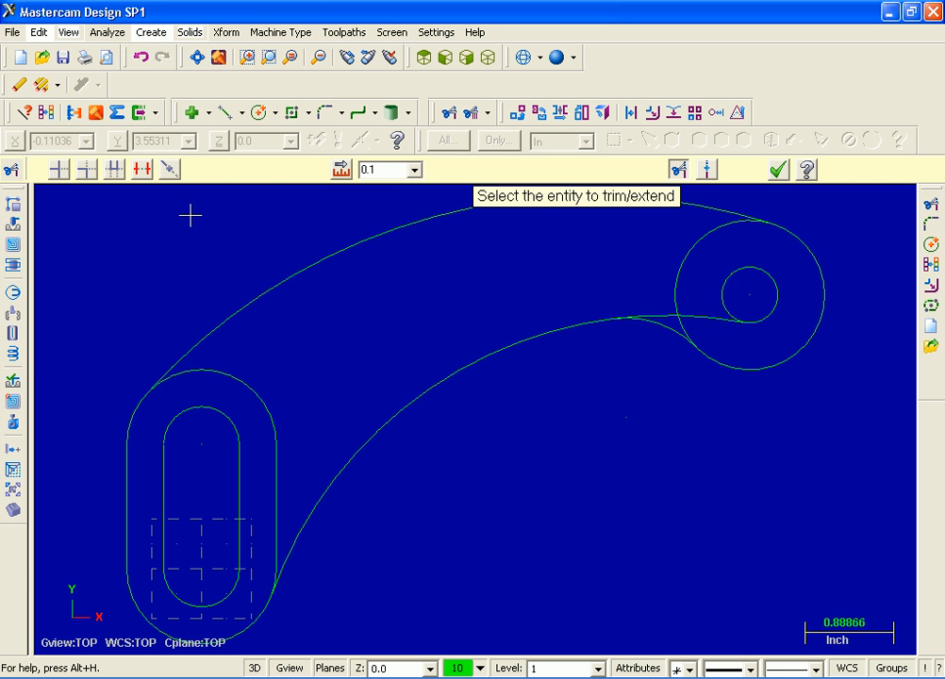
click(58, 169)
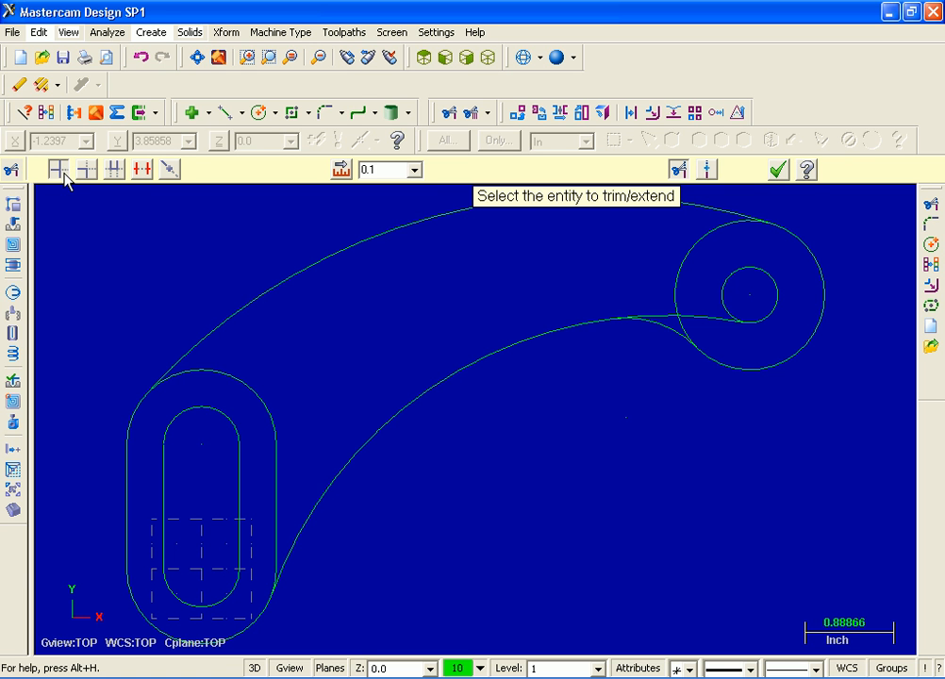
click(522, 342)
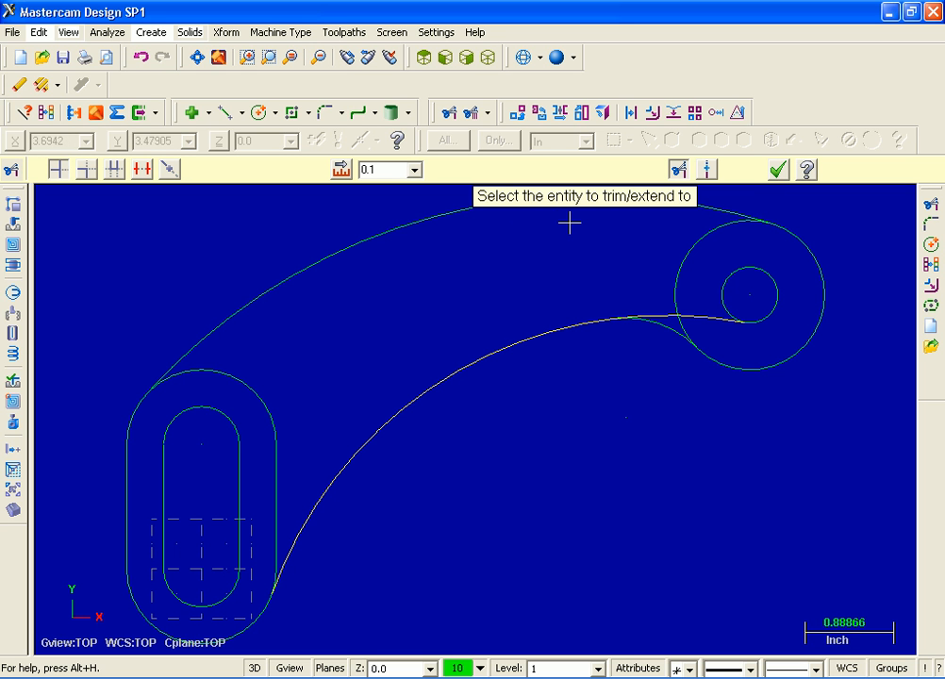
click(672, 328)
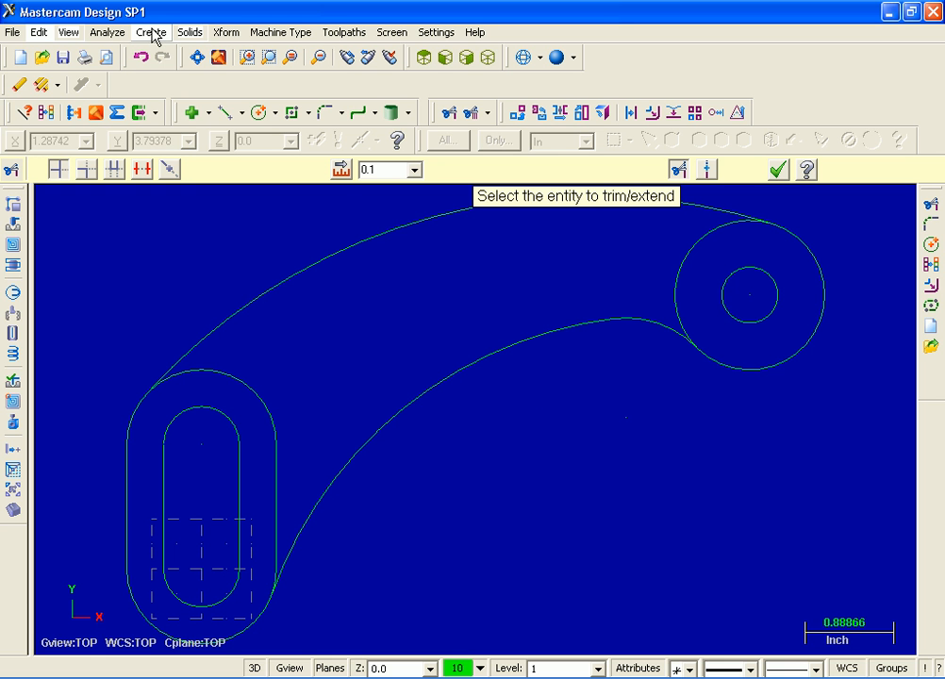
click(778, 169)
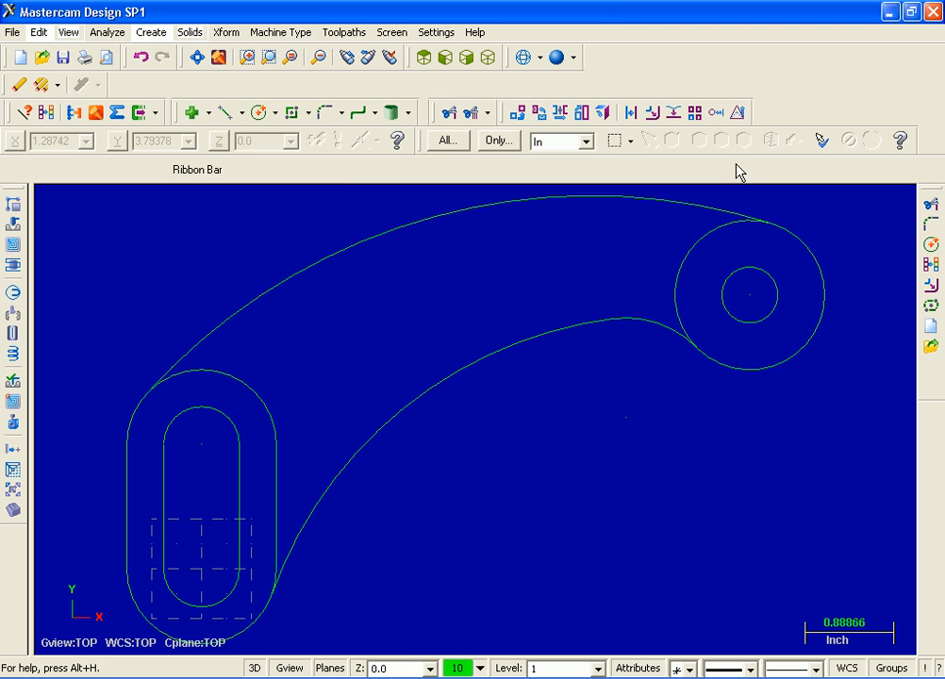
Set up a polar arc with radius 0.56, initial angle 0 and final angle 180
click(152, 34)
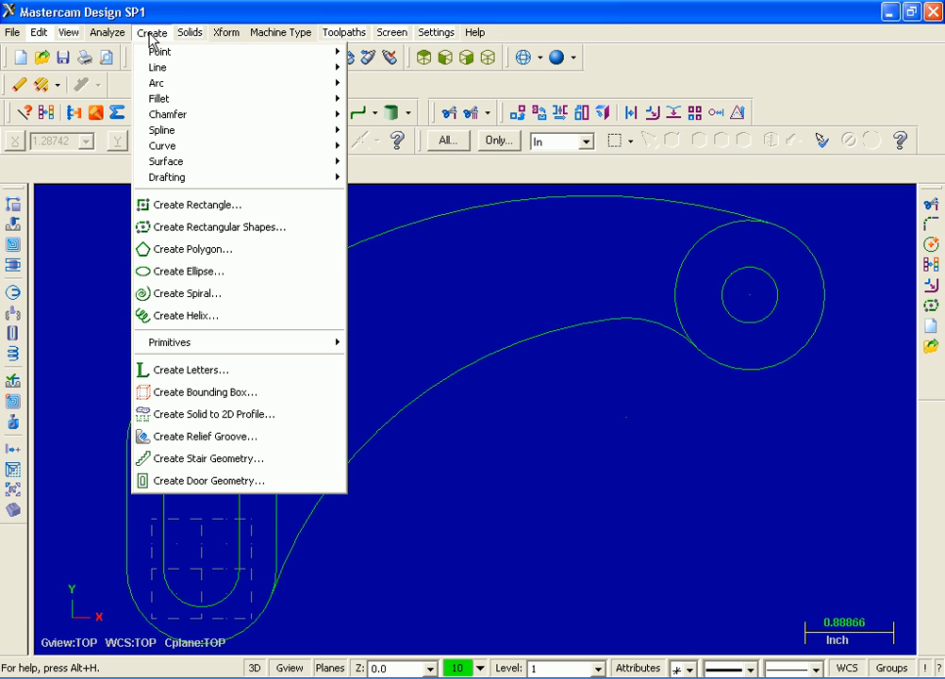
mouse_move(199, 87)
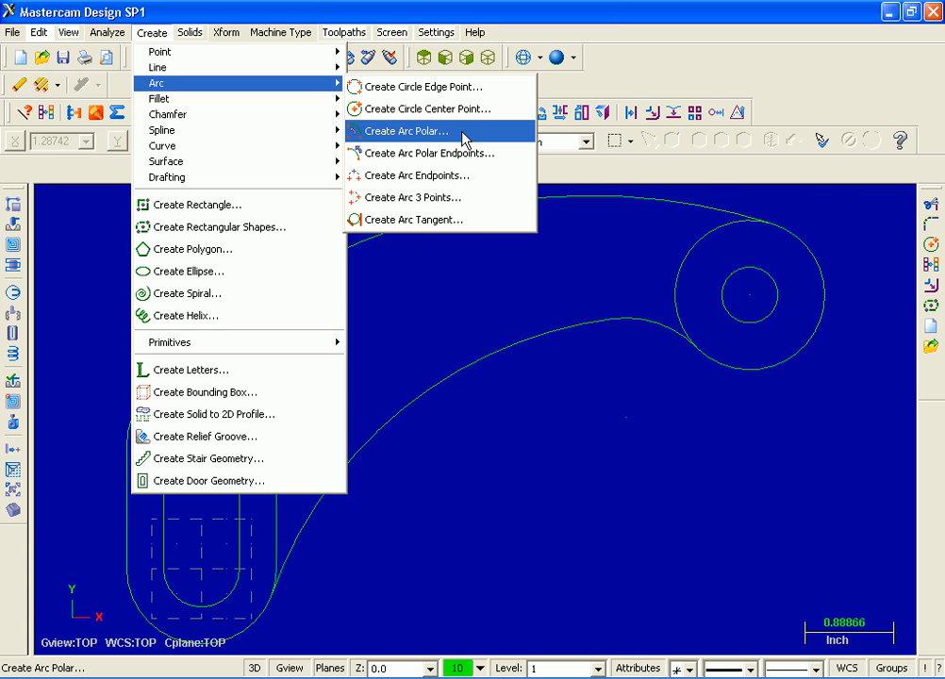
click(463, 138)
click(297, 171)
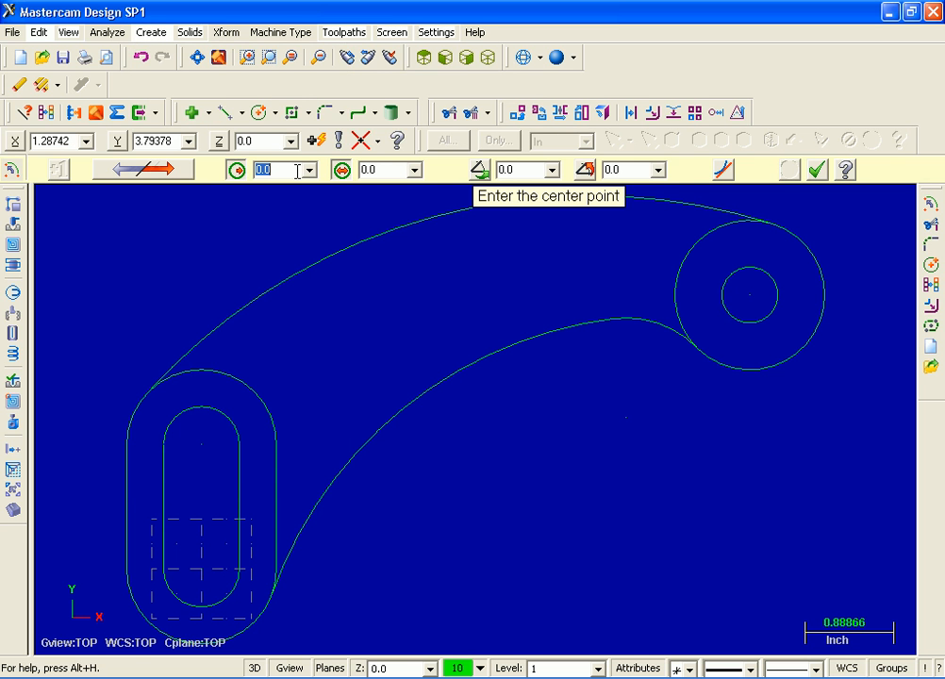
text(0.56)
key(Return)
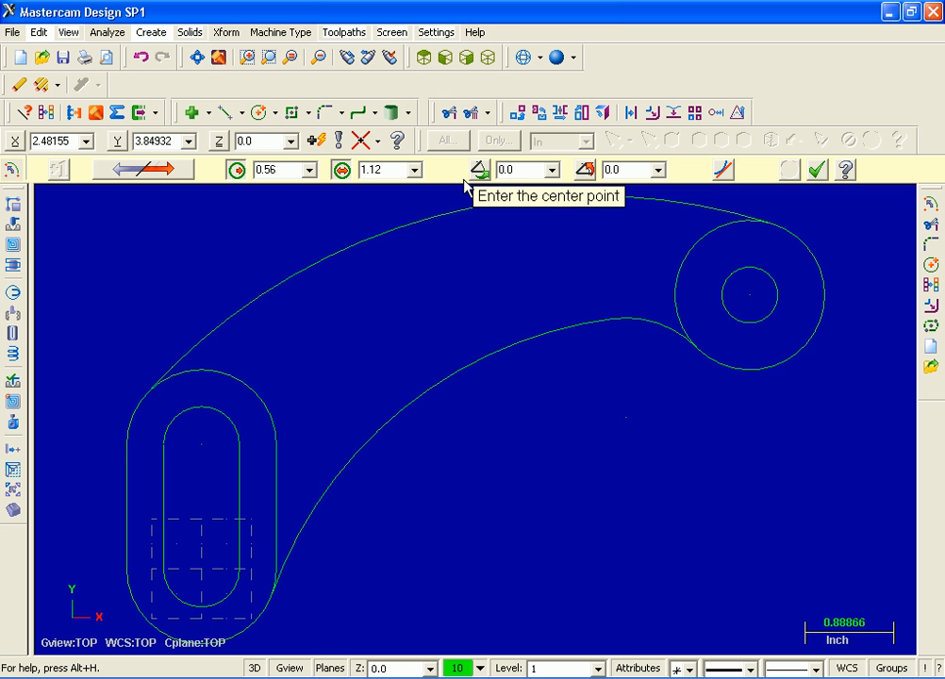
click(524, 171)
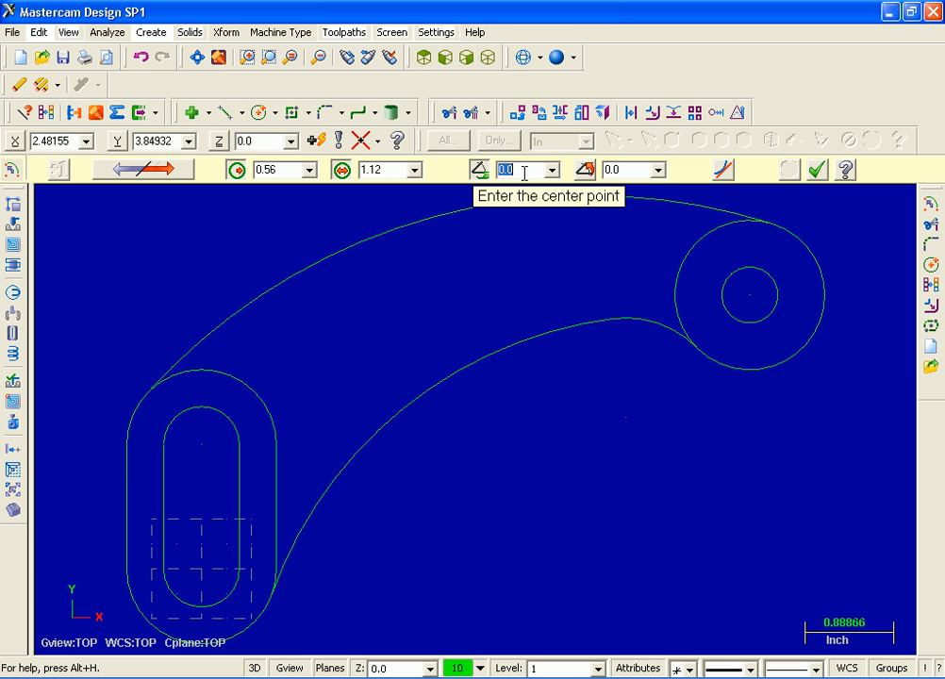
key(Tab)
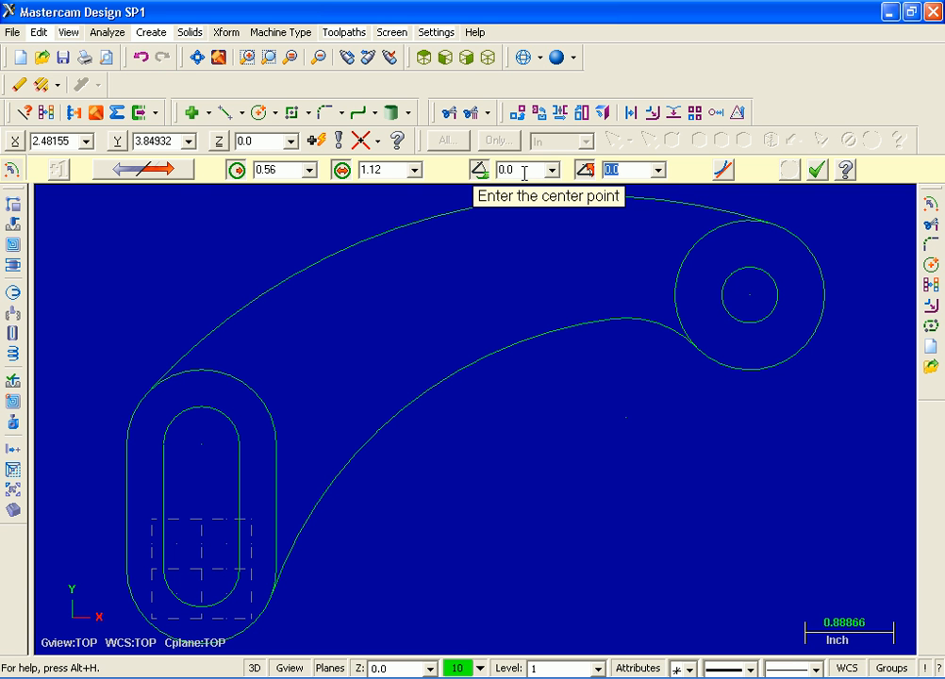
text(180)
key(Return)
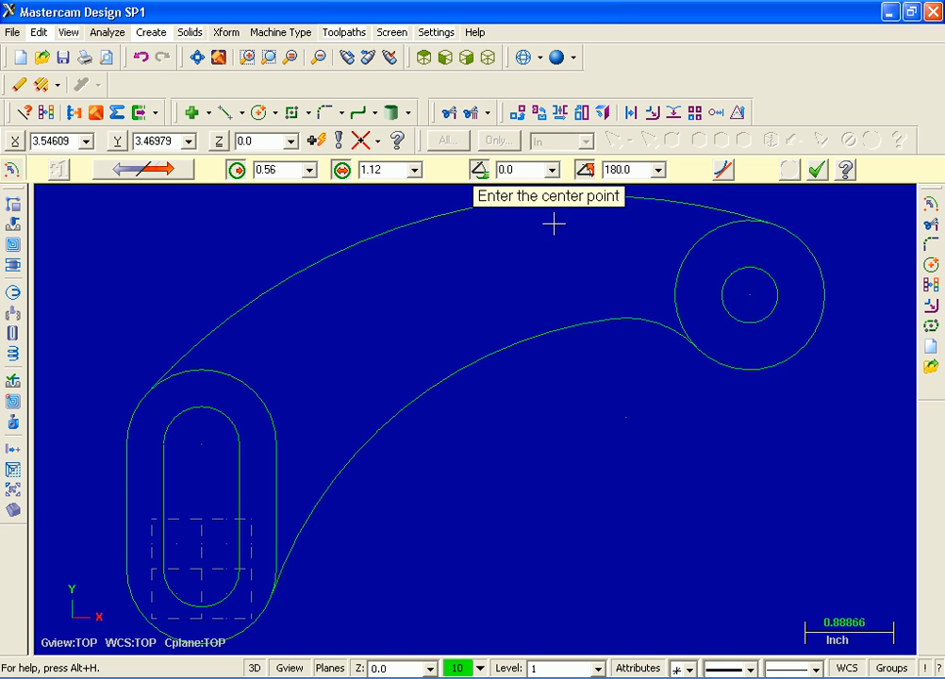
Place the polar arc's center relative to the 1.5 circle's center at offset -3.4,1.25 and accept the arc
click(377, 140)
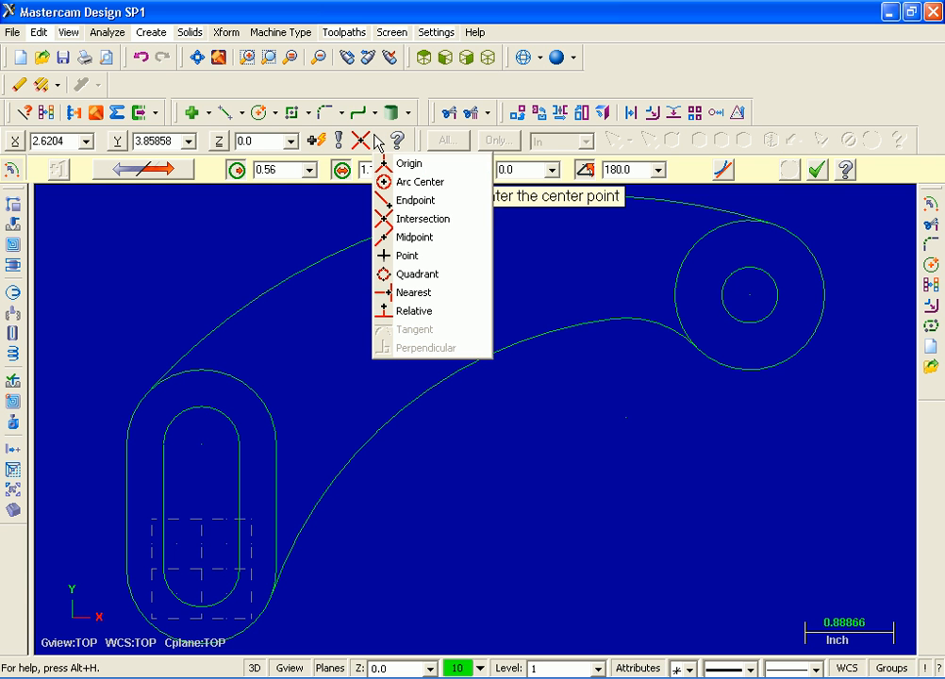
click(412, 311)
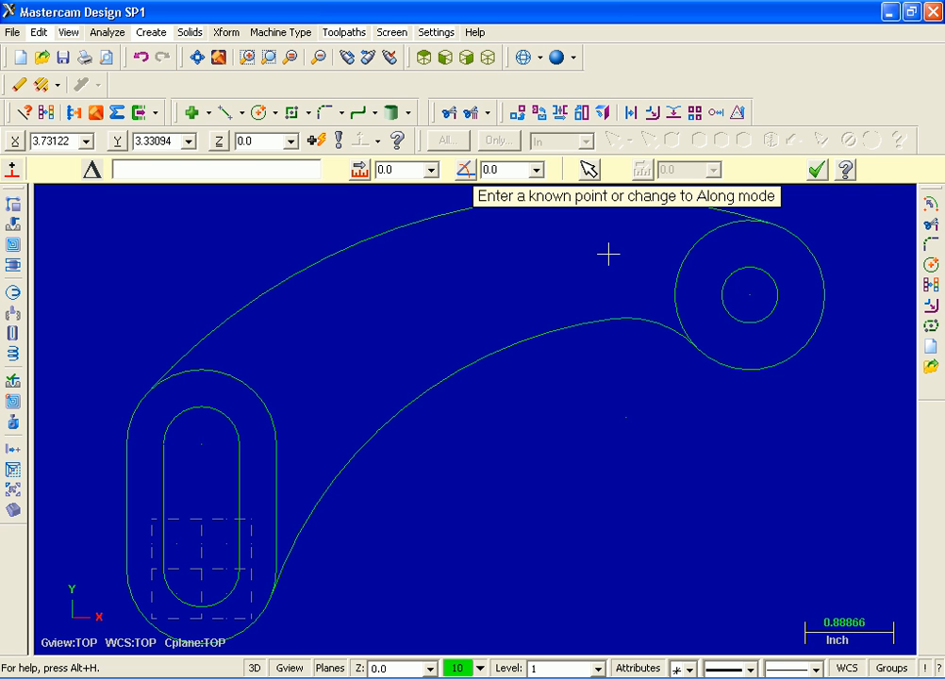
click(749, 296)
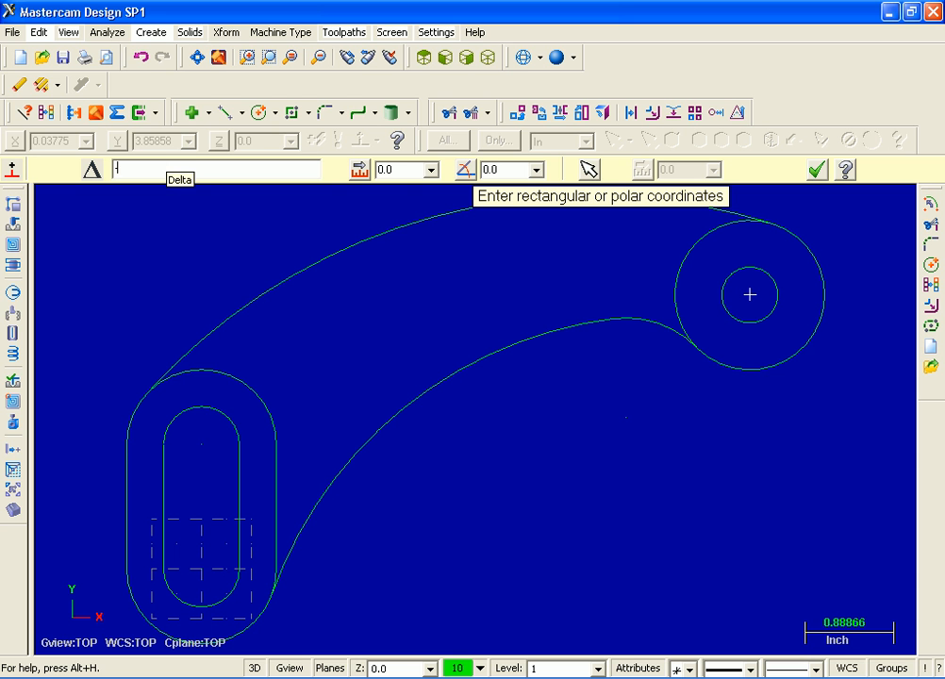
text(-3.4,1.25)
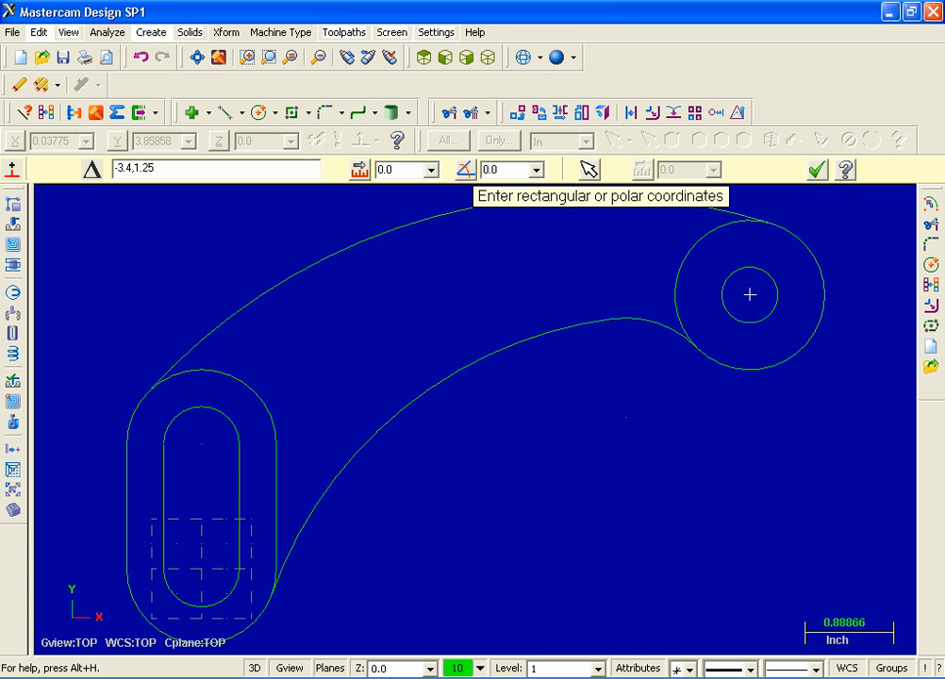
key(Return)
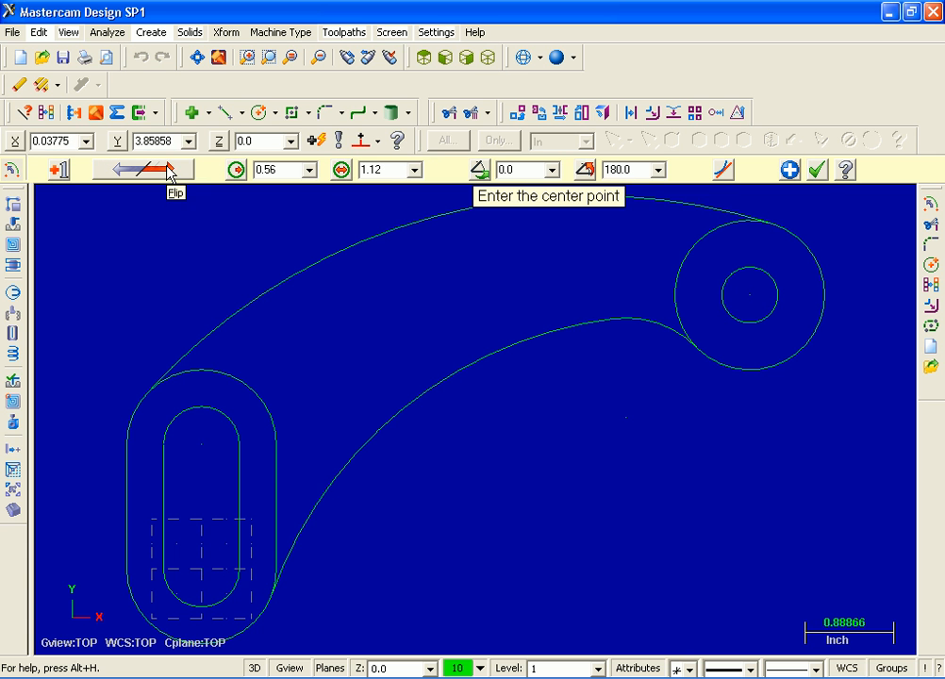
click(198, 58)
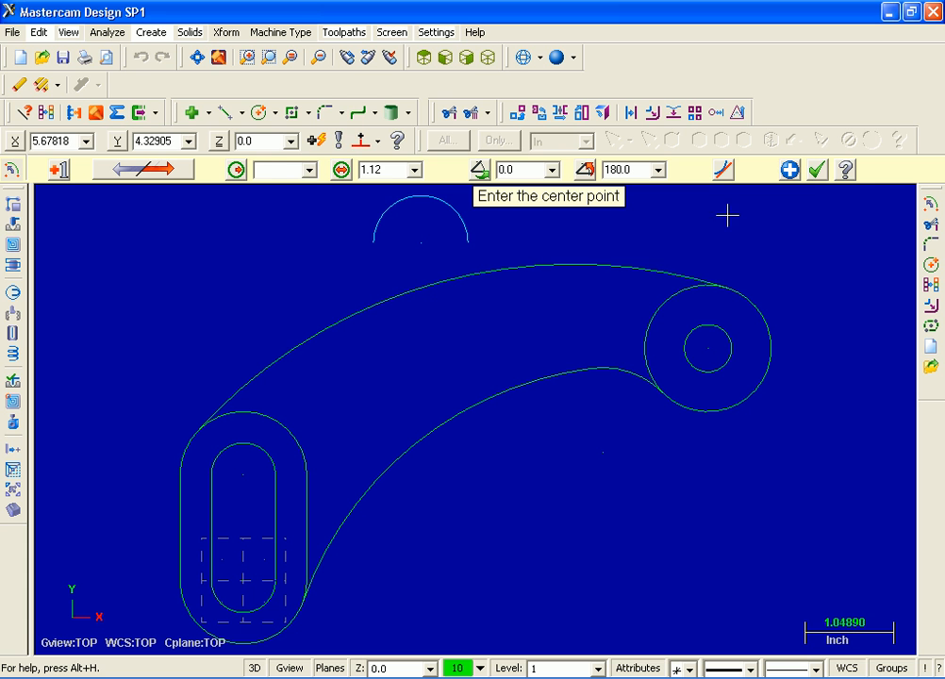
click(817, 170)
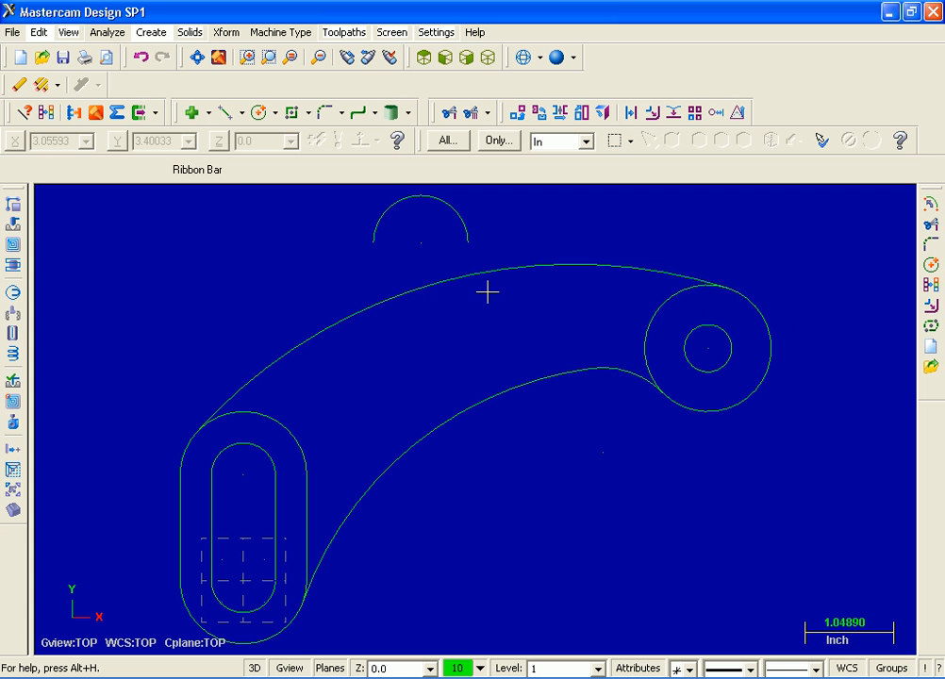
Create an untrimmed fillet of radius 0.38 between the left side of the 0.56 arc and the 6.0 radius arc
click(153, 32)
mouse_move(179, 102)
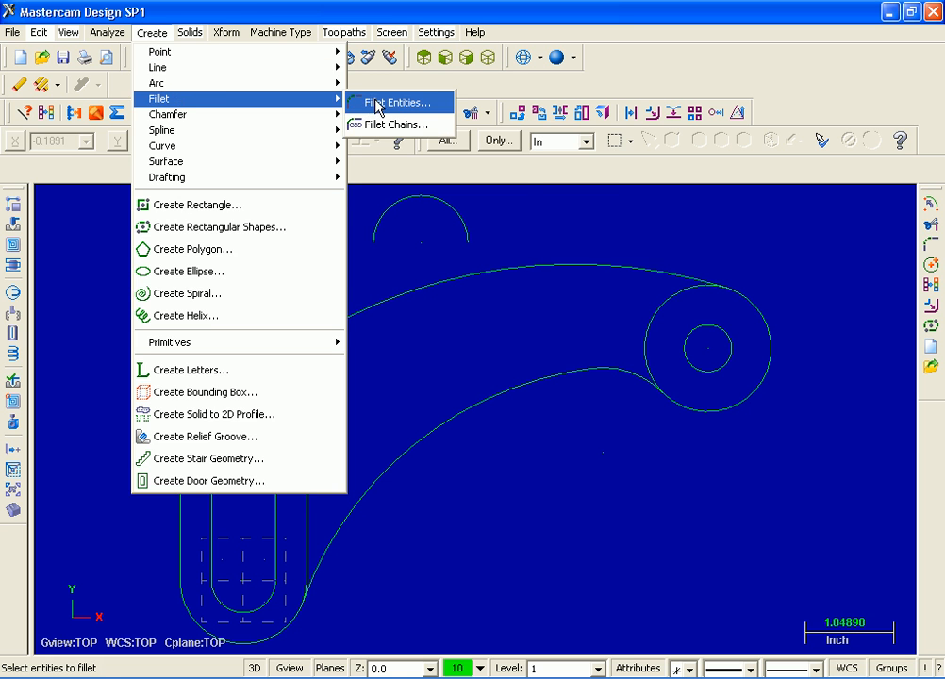
click(380, 99)
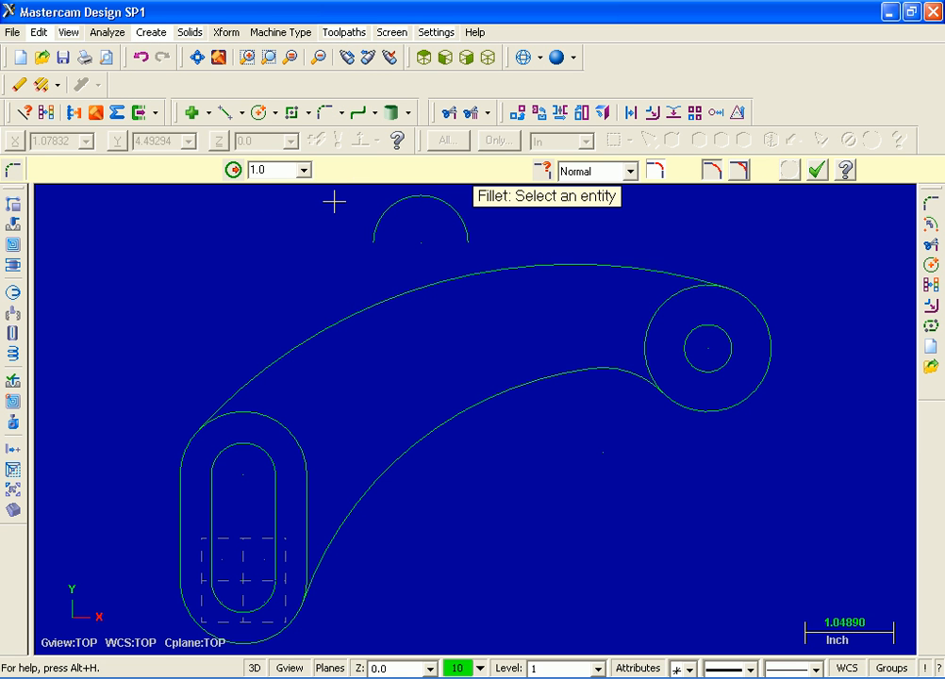
click(276, 172)
text(0.38)
click(742, 173)
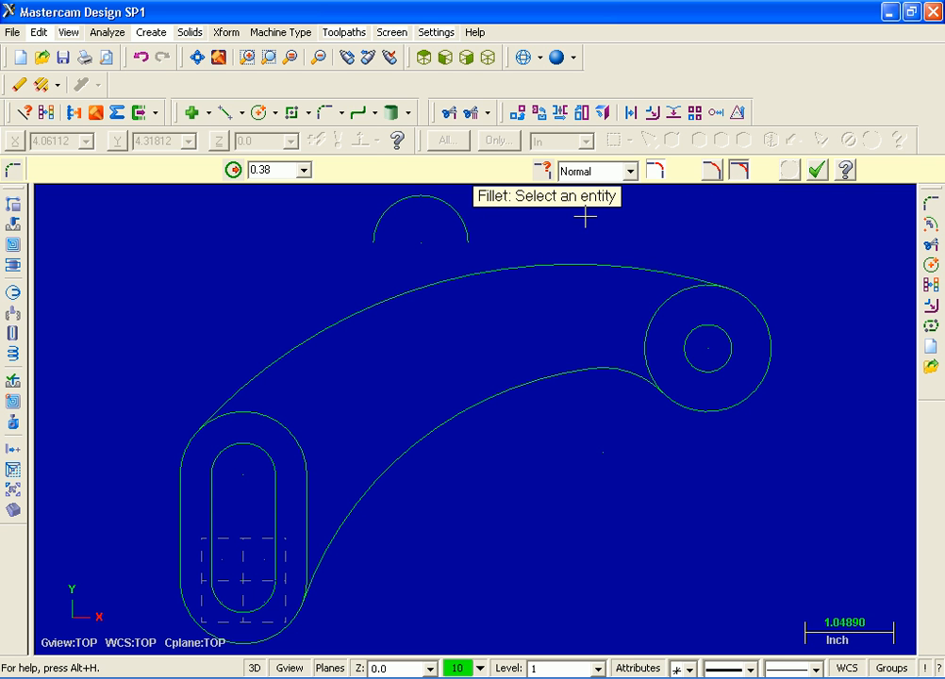
click(373, 227)
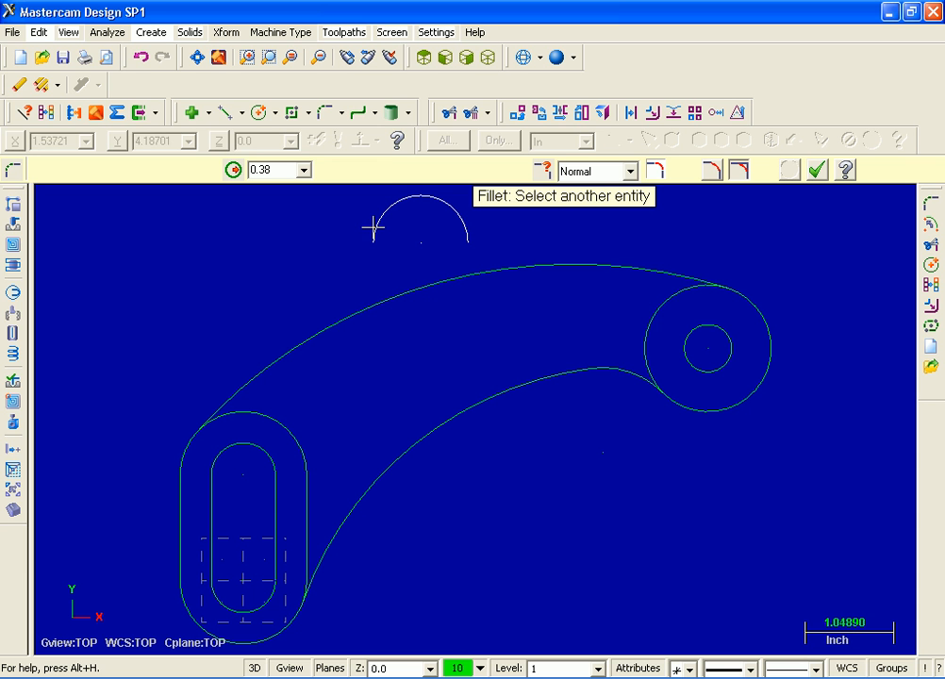
click(308, 333)
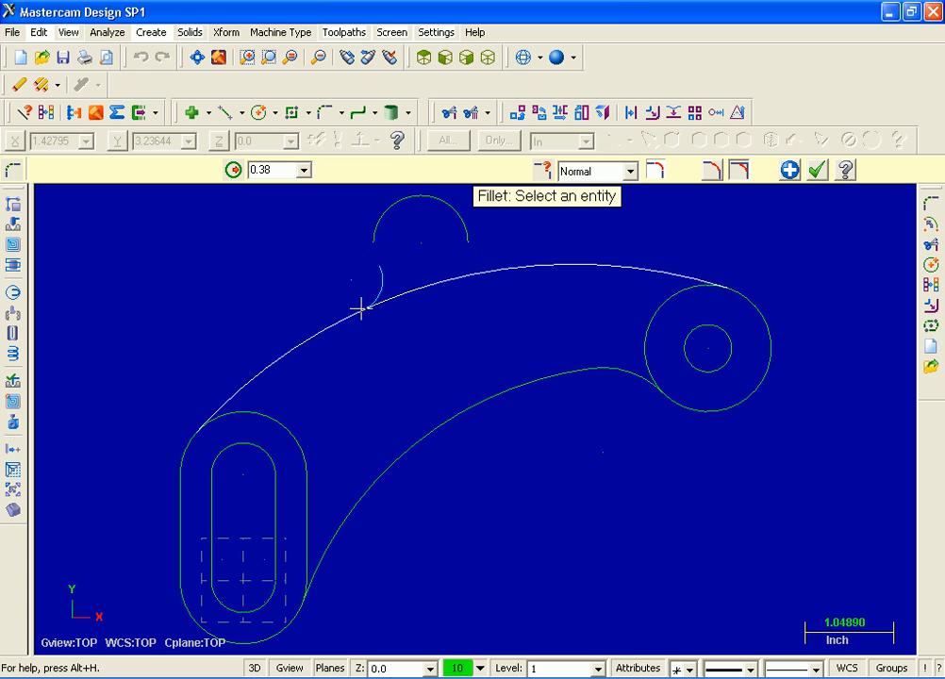
Add a matching 0.38 fillet between the right side of the 0.56 arc and the 6.0 radius arc
click(462, 219)
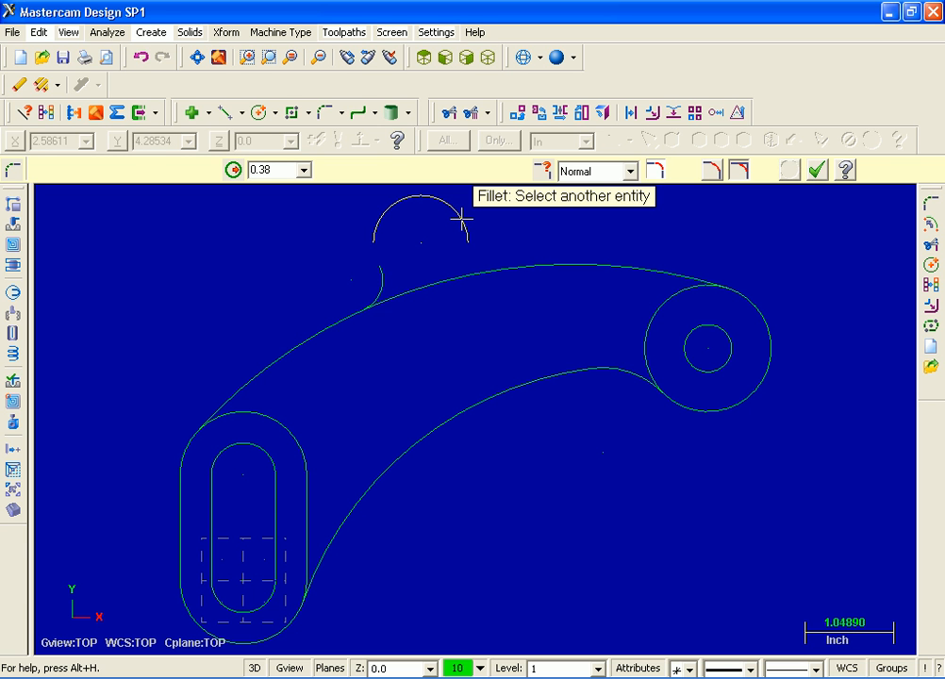
click(497, 255)
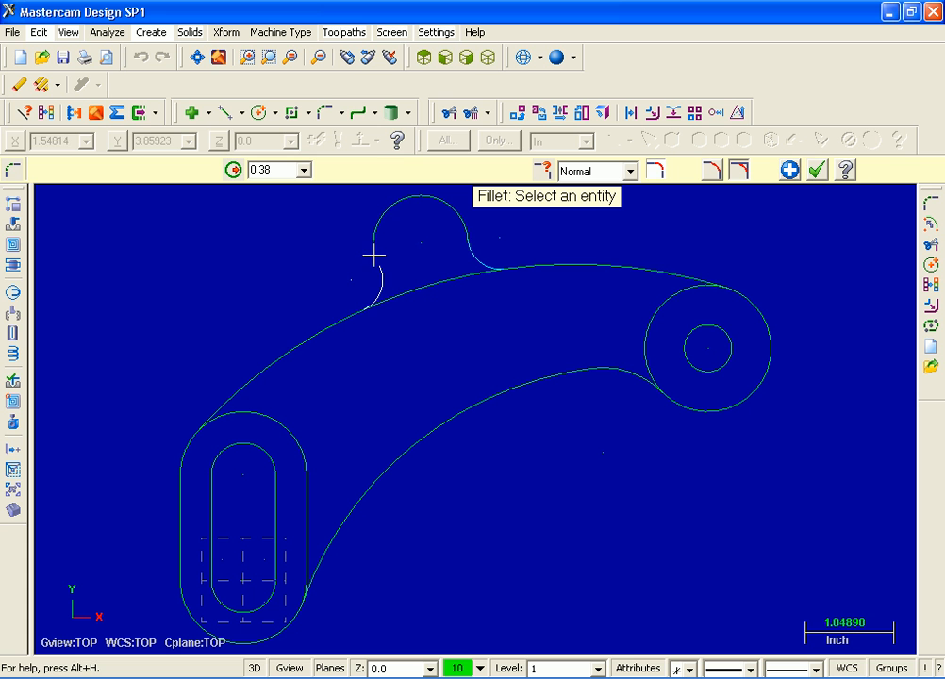
click(820, 173)
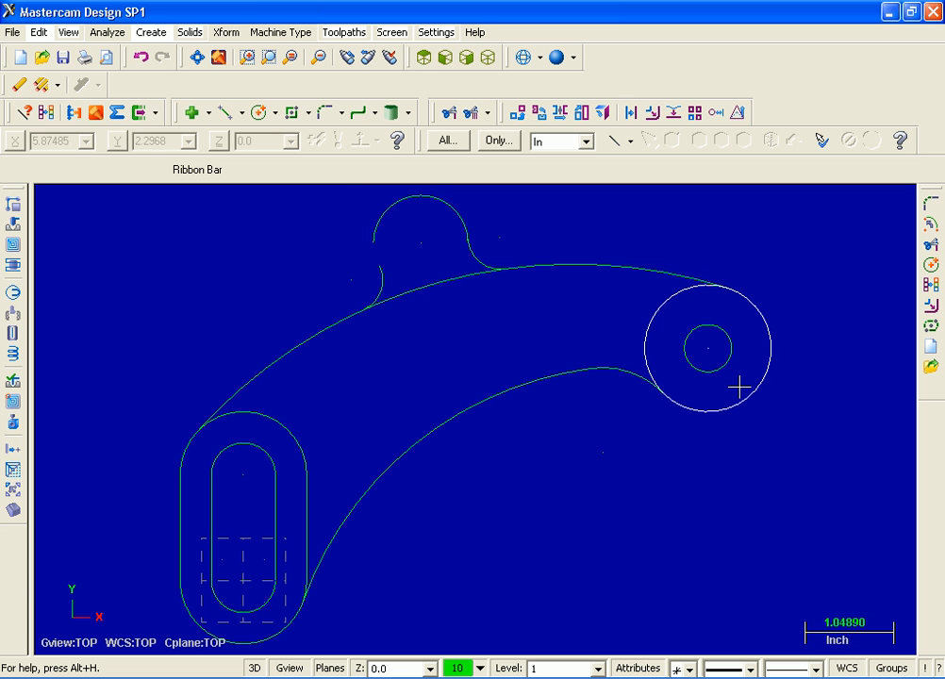
Create a circle of diameter 9/16 centered on the 0.56 radius arc's center
click(163, 34)
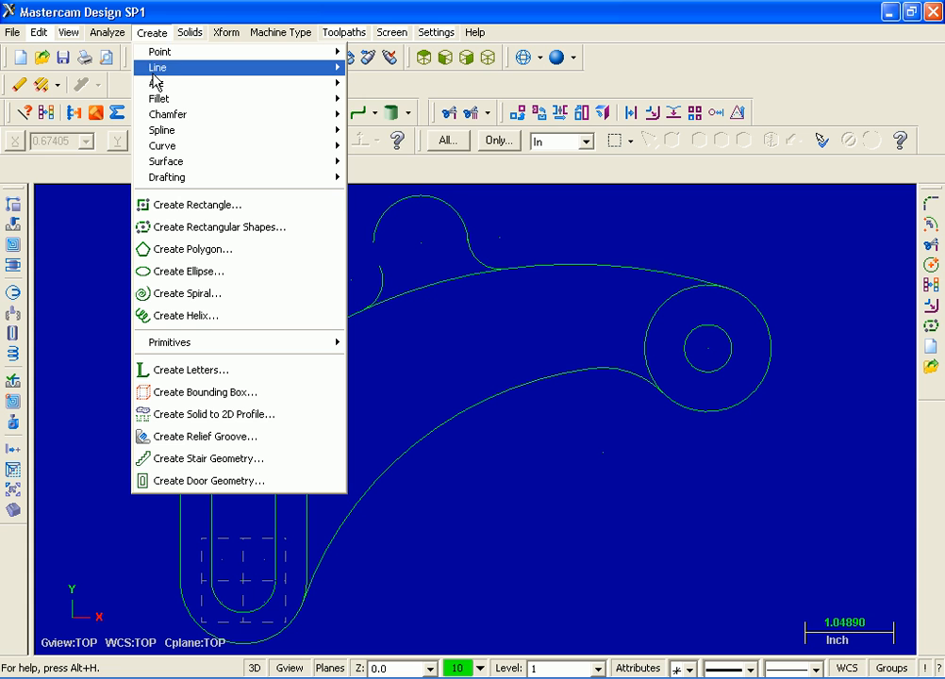
mouse_move(155, 83)
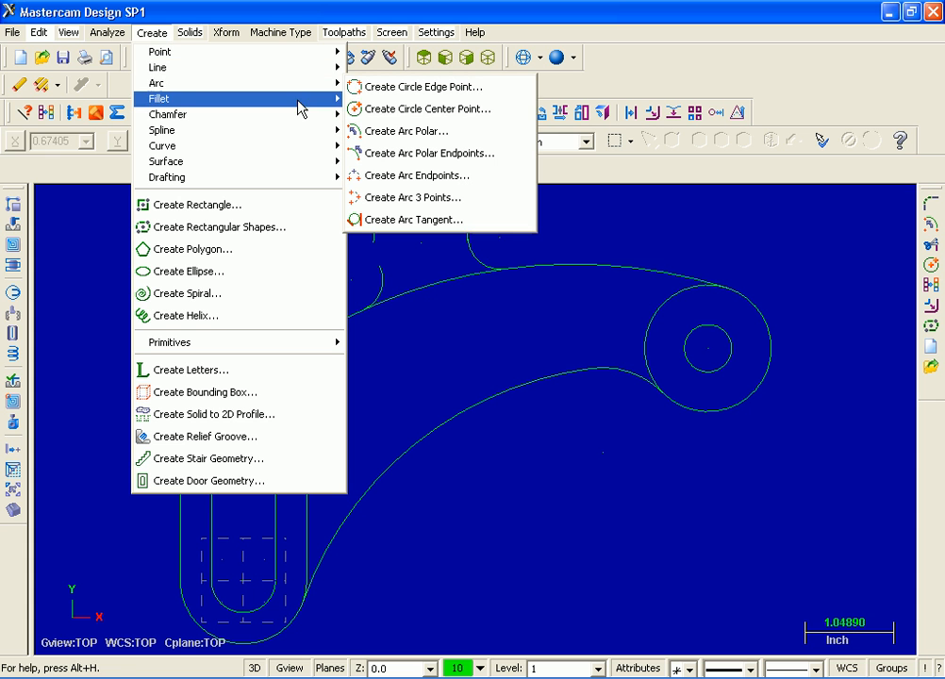
click(484, 109)
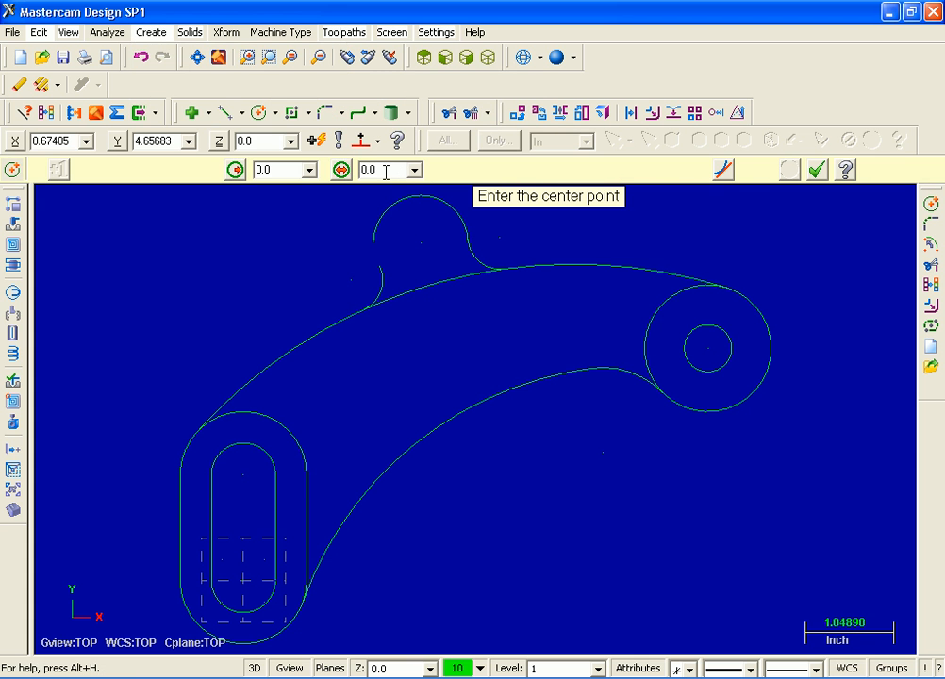
click(386, 171)
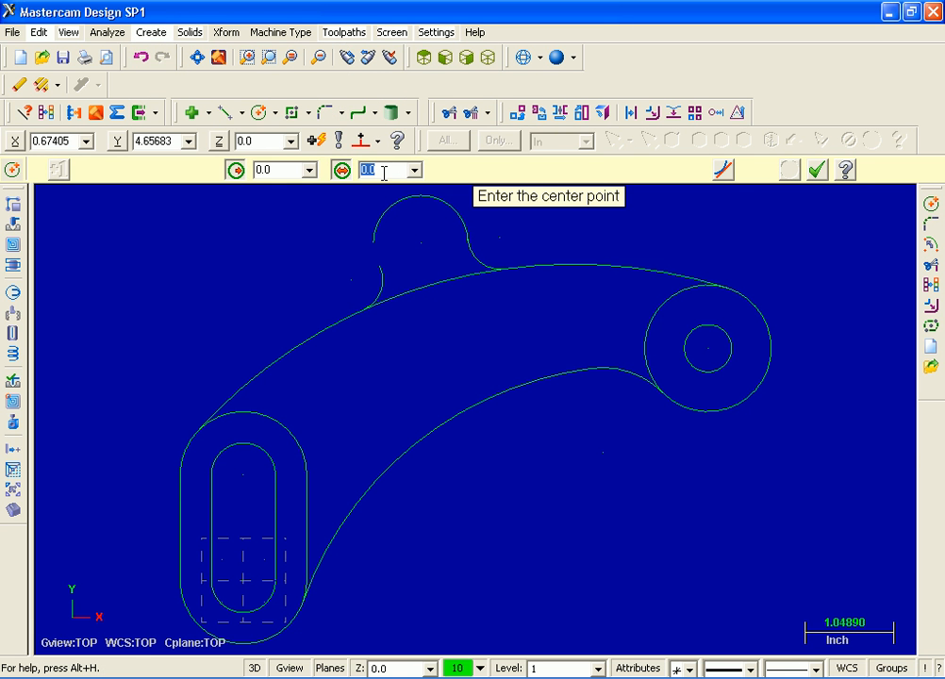
text(9/16)
key(Return)
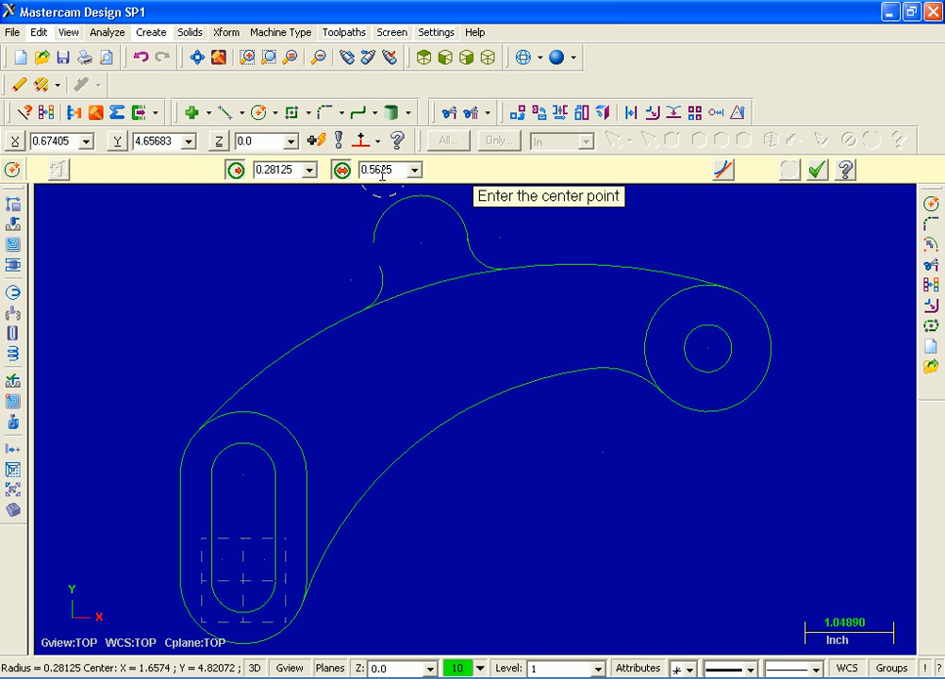
click(421, 241)
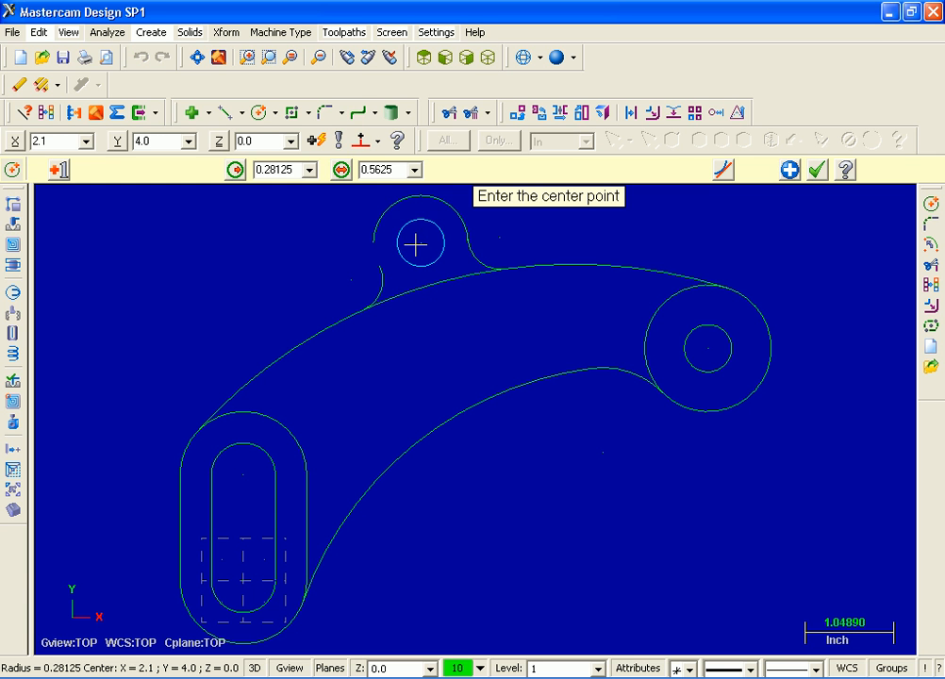
click(817, 170)
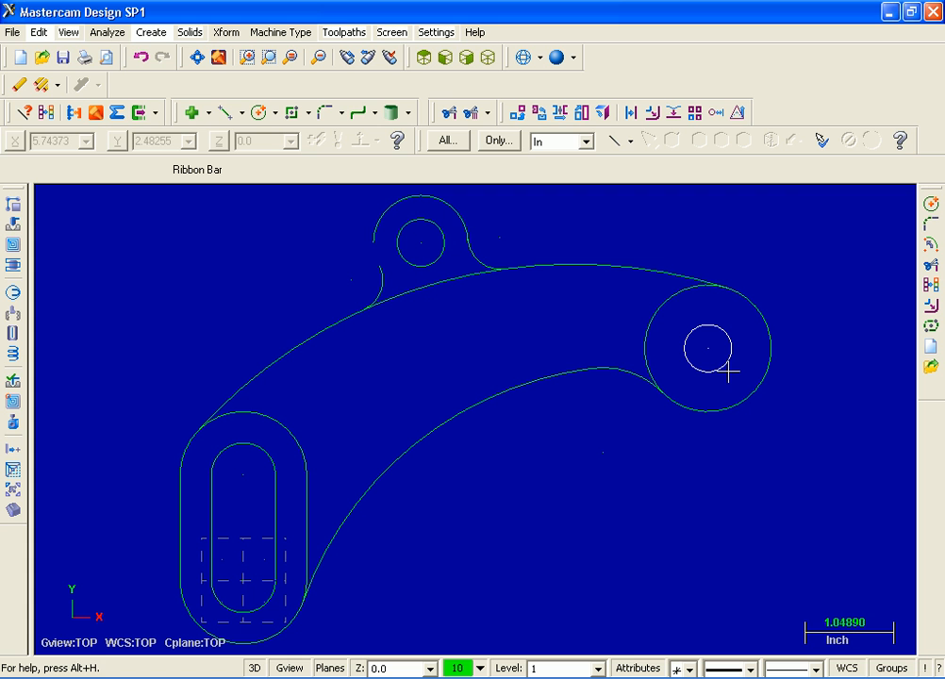
Extend the left end of the 0.56 arc to the left 0.38 fillet using single-entity trim
click(38, 33)
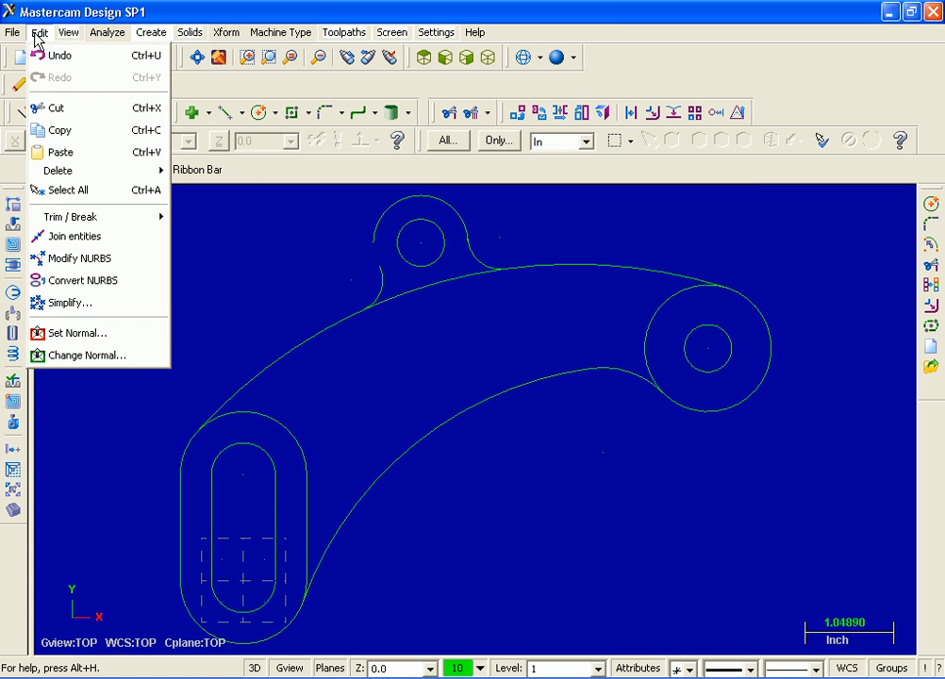
mouse_move(98, 218)
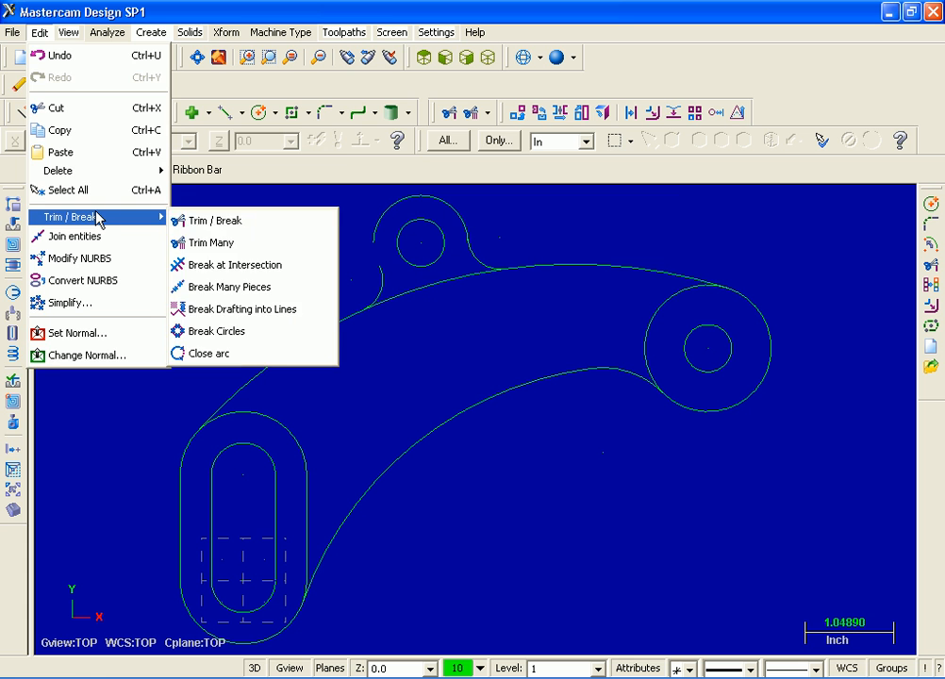
click(201, 226)
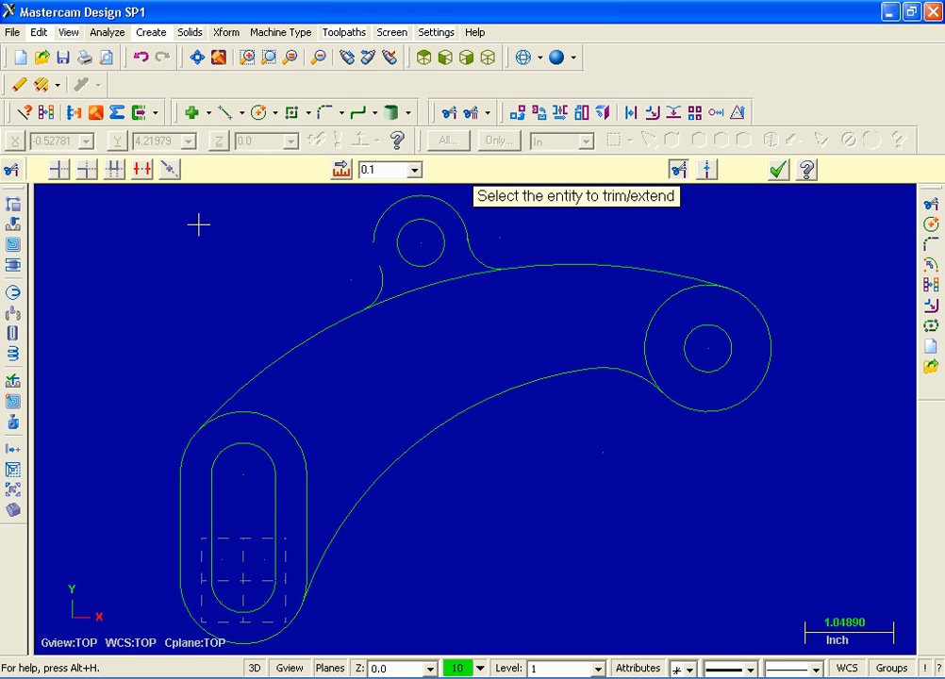
click(87, 170)
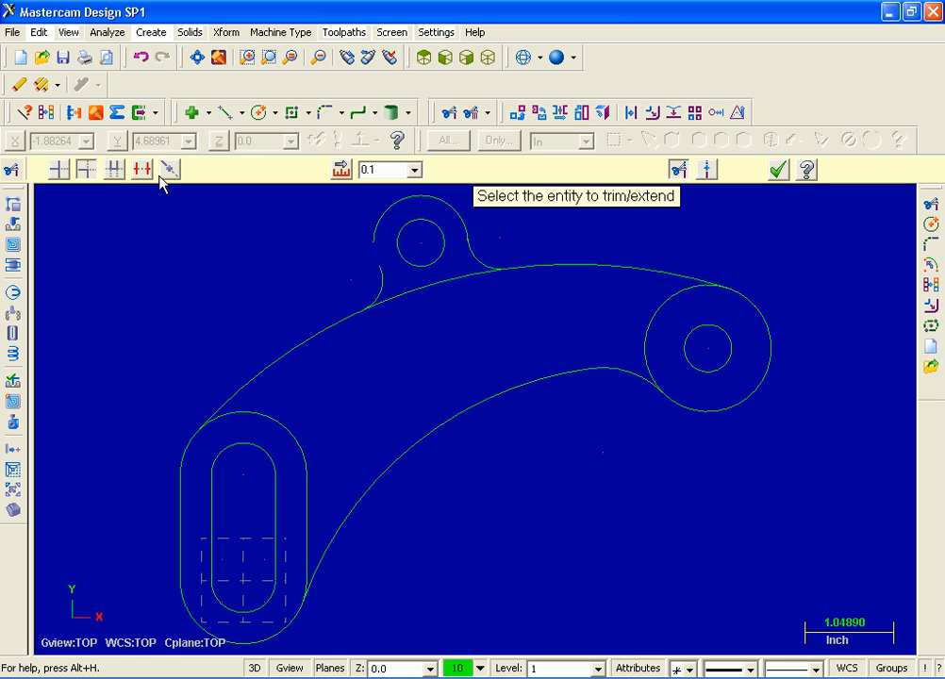
click(384, 205)
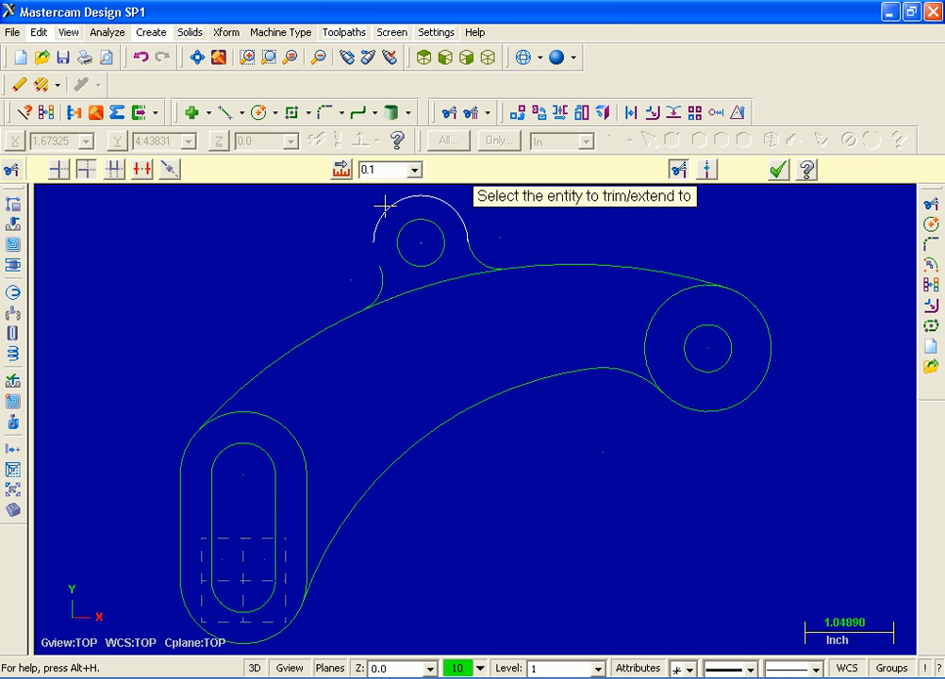
click(385, 281)
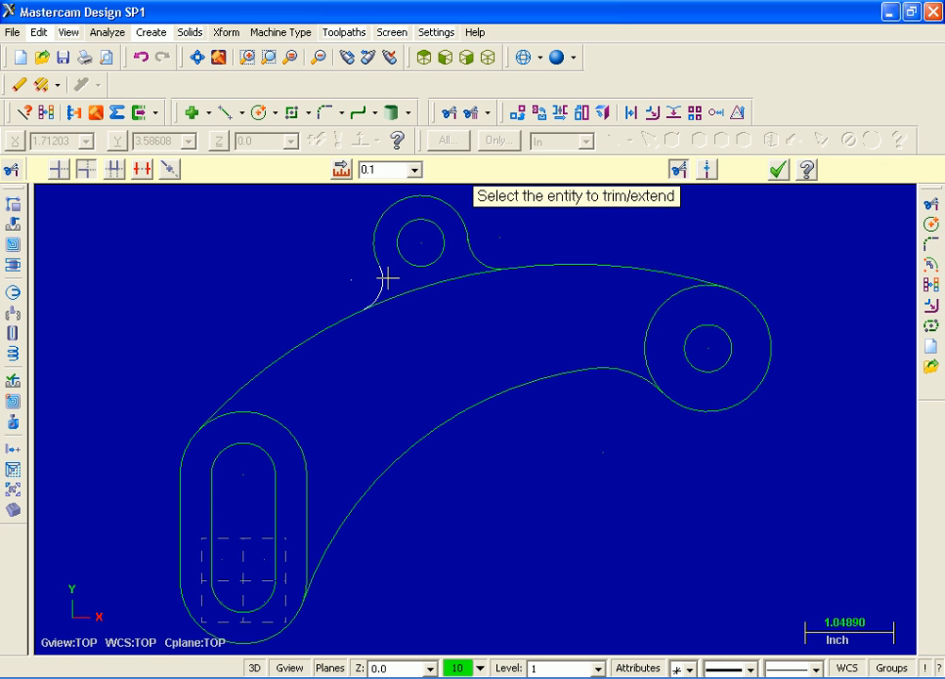
Trim the right end of the 0.56 arc to the right 0.38 fillet and divide away the 6.0 radius arc between the two fillets
click(459, 204)
click(478, 258)
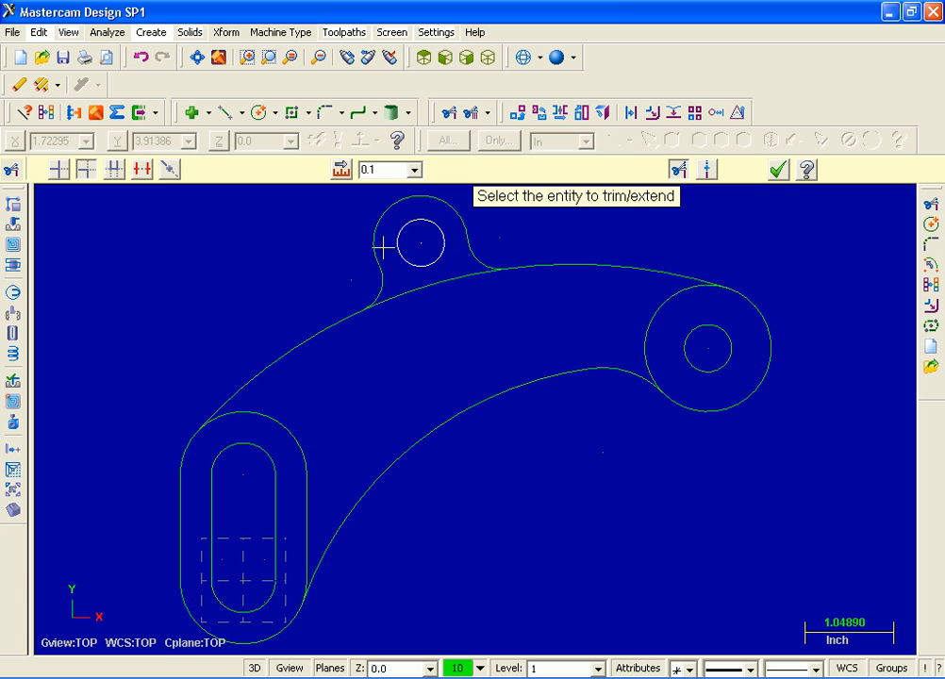
click(144, 172)
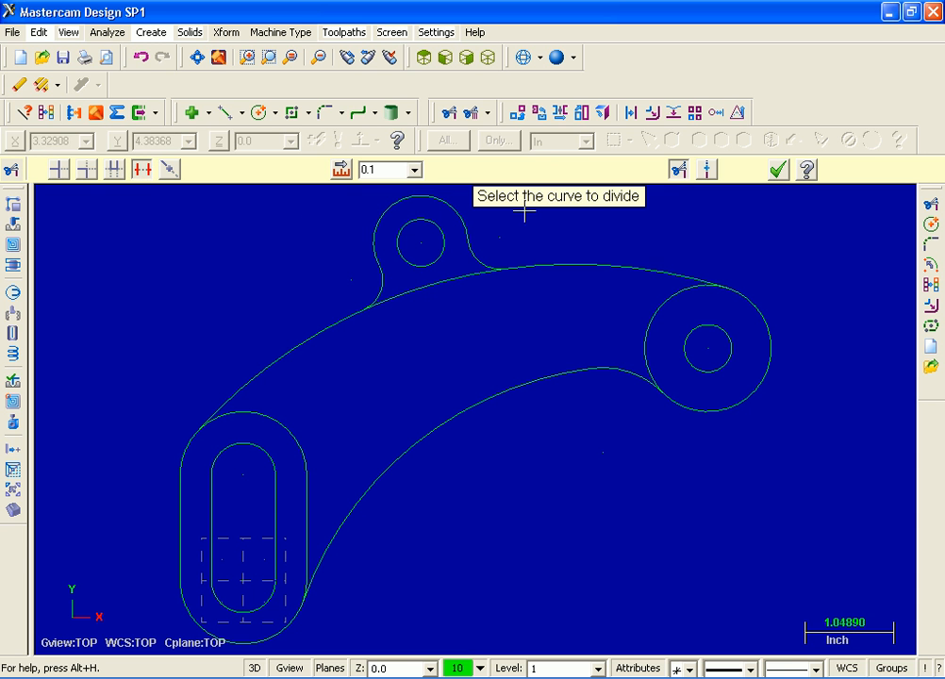
click(424, 292)
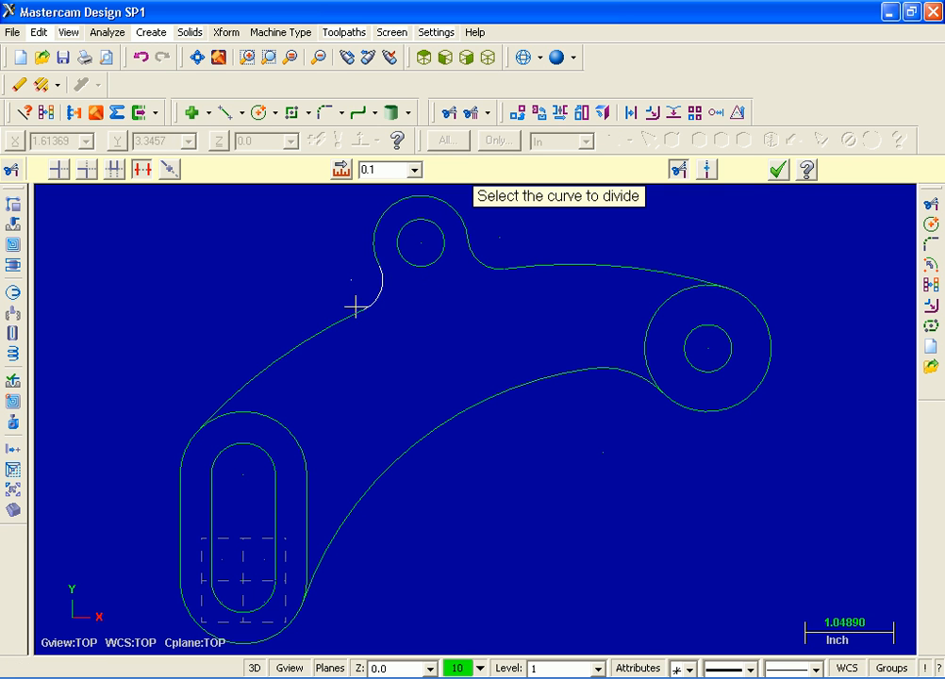
click(779, 170)
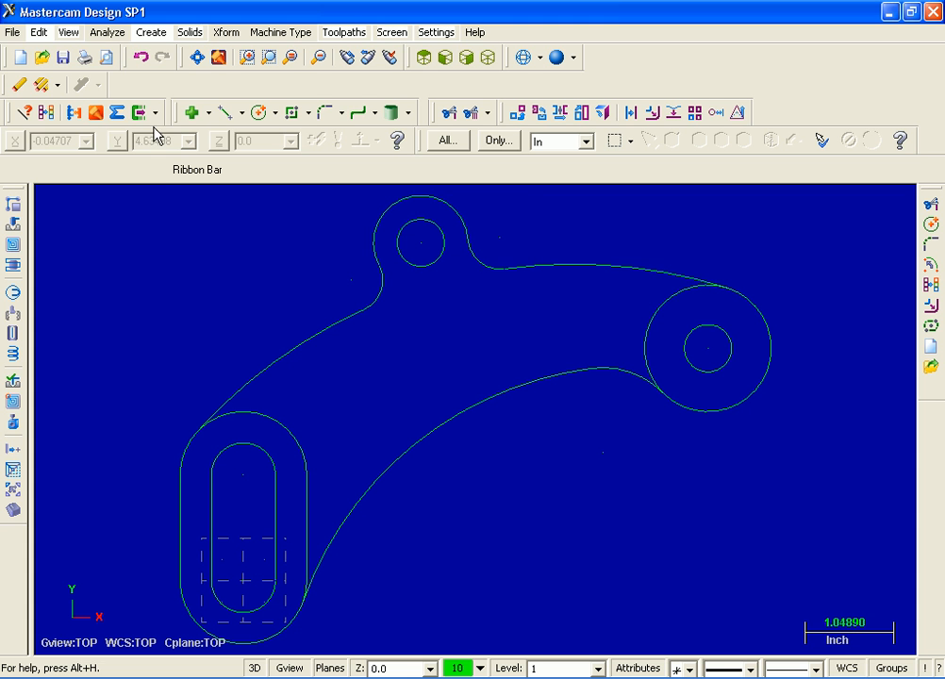
Break all entities of the bracket drawing at their intersections and repaint the display
click(46, 34)
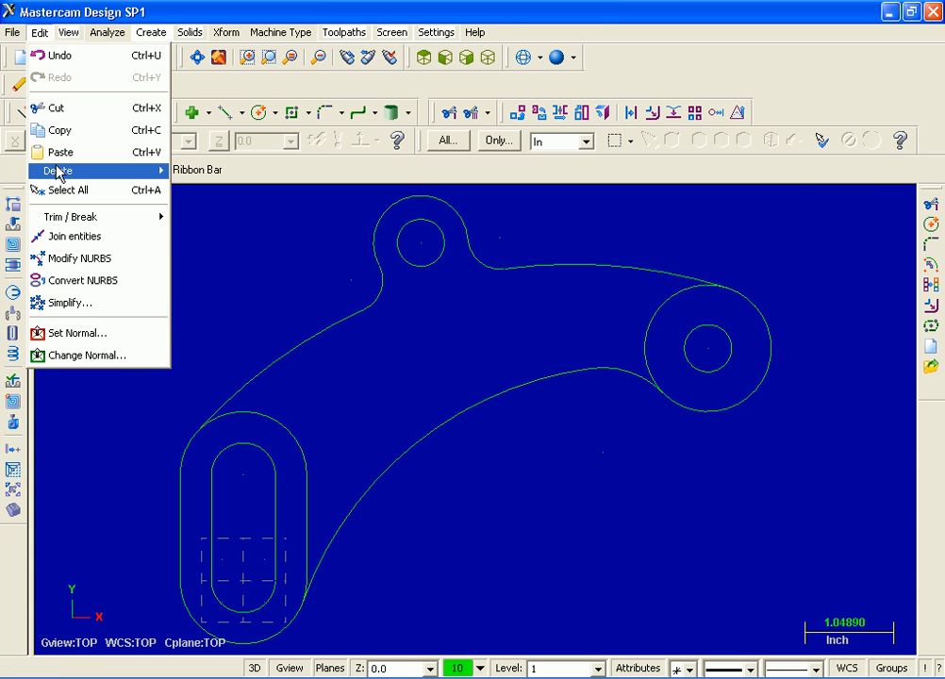
mouse_move(72, 219)
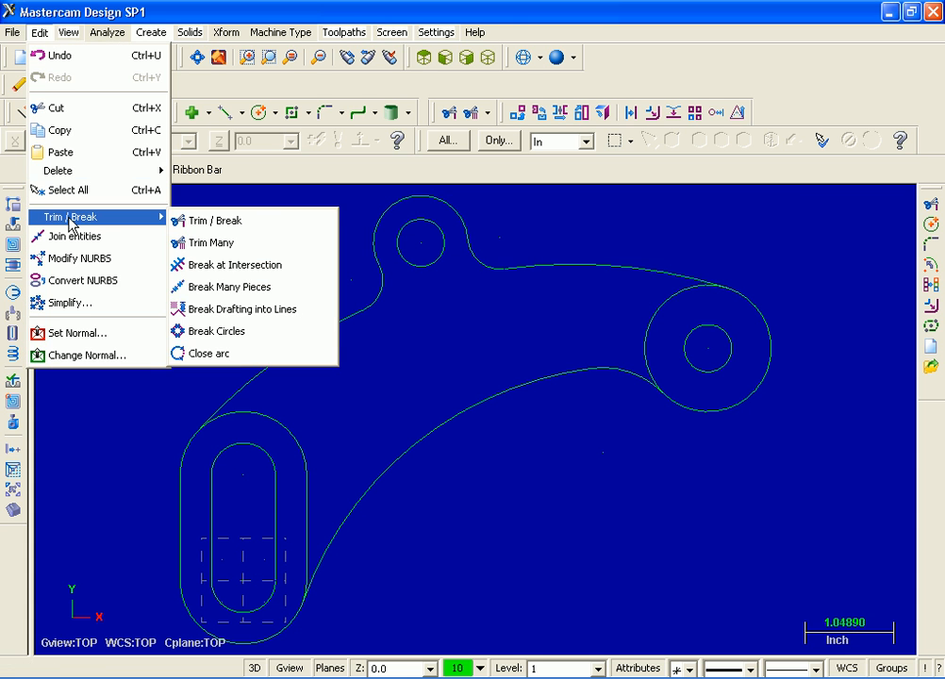
click(298, 275)
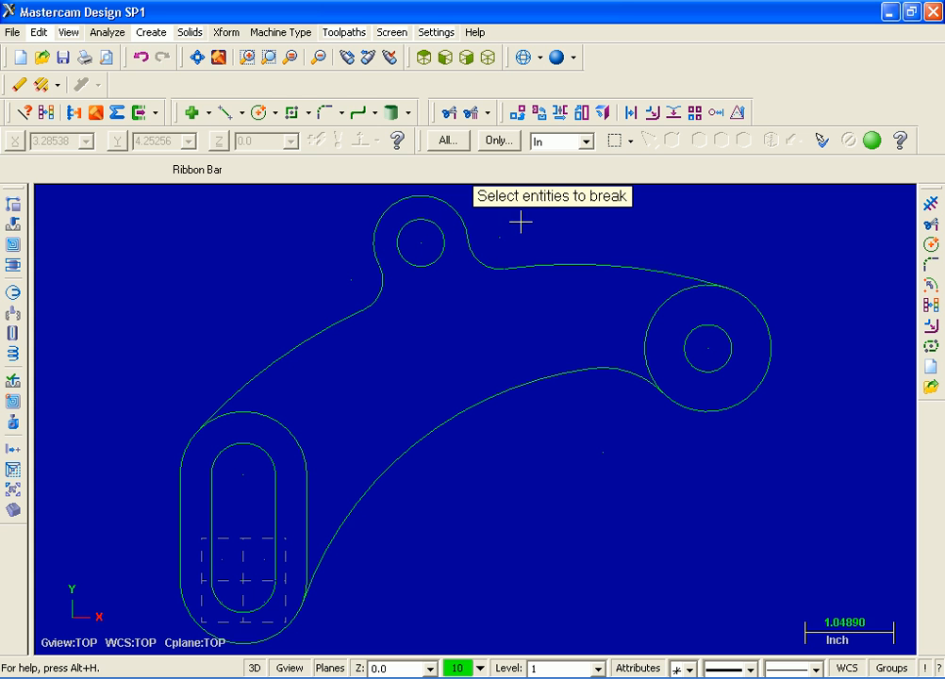
click(461, 147)
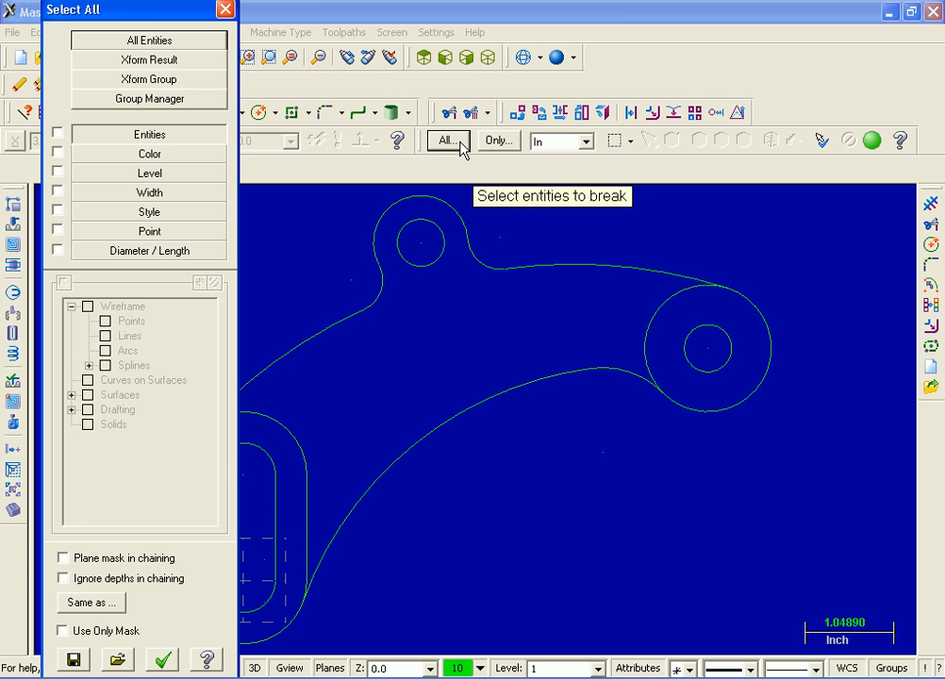
click(166, 660)
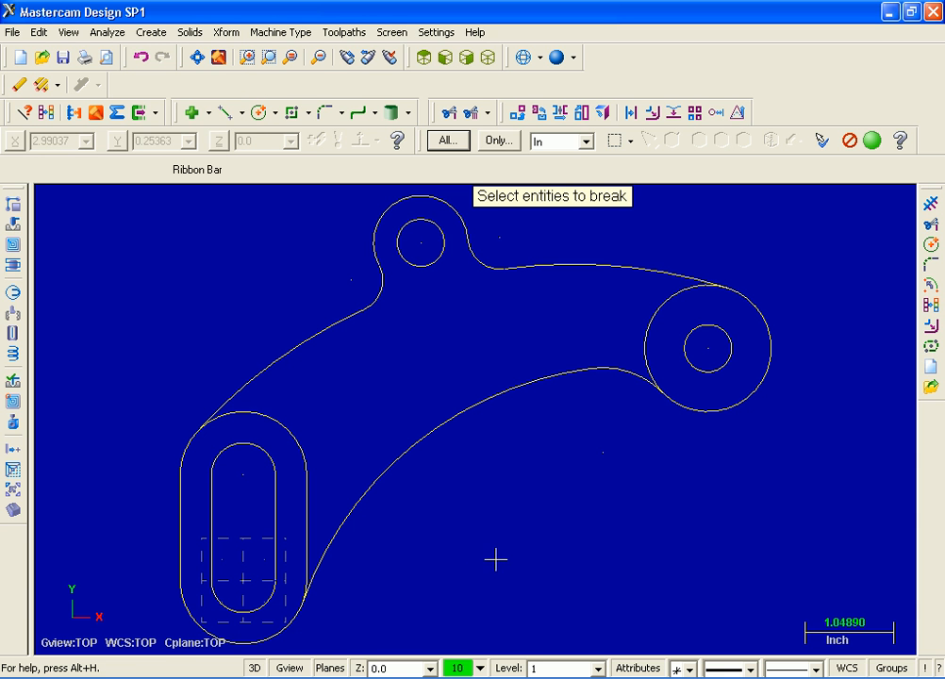
click(876, 147)
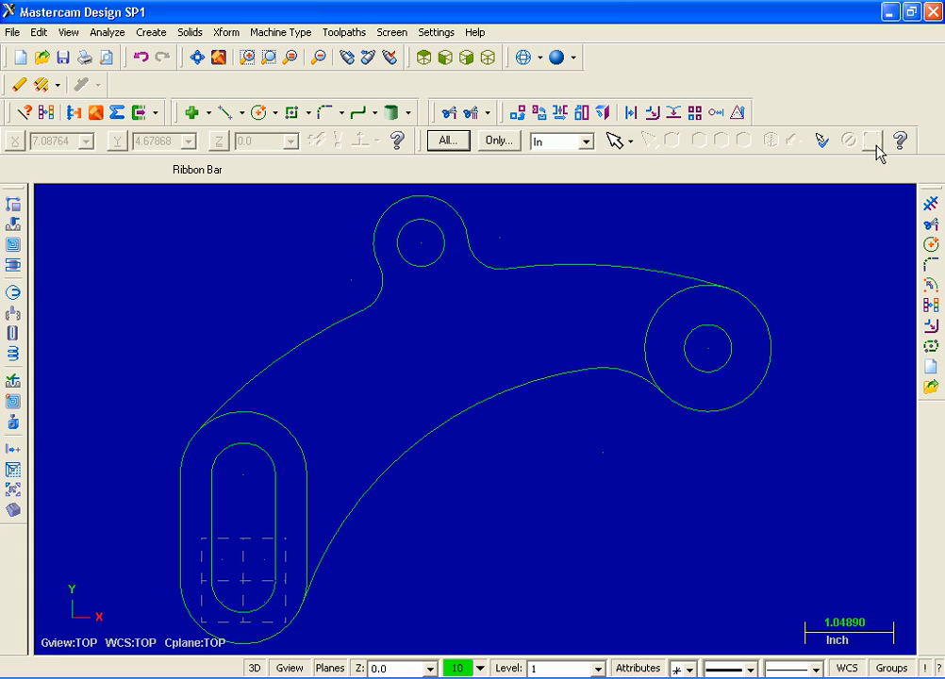
click(219, 60)
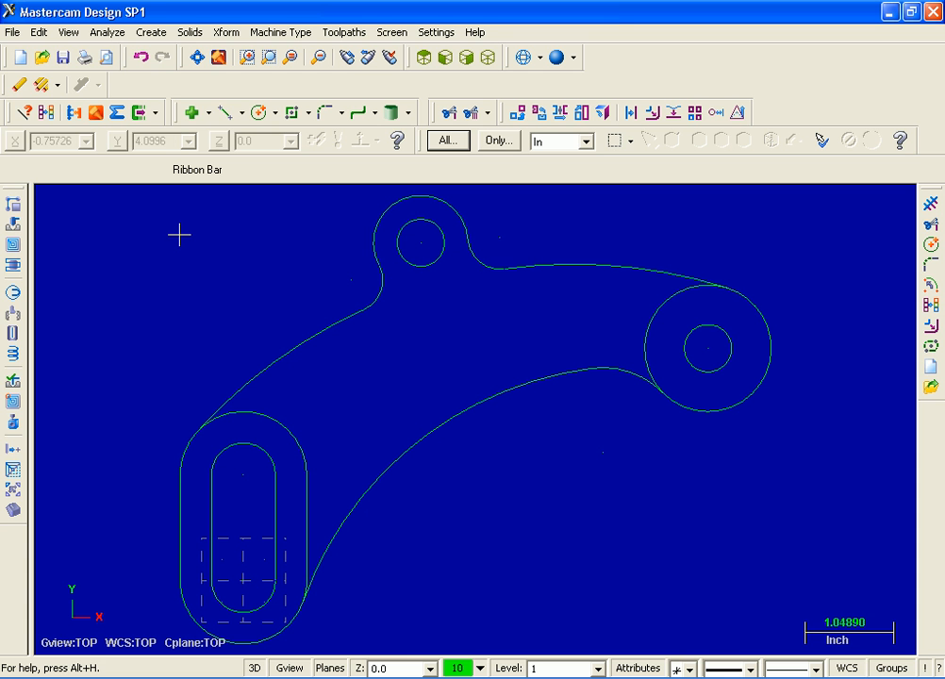
Start saving the bracket drawing with the Save As command
click(13, 33)
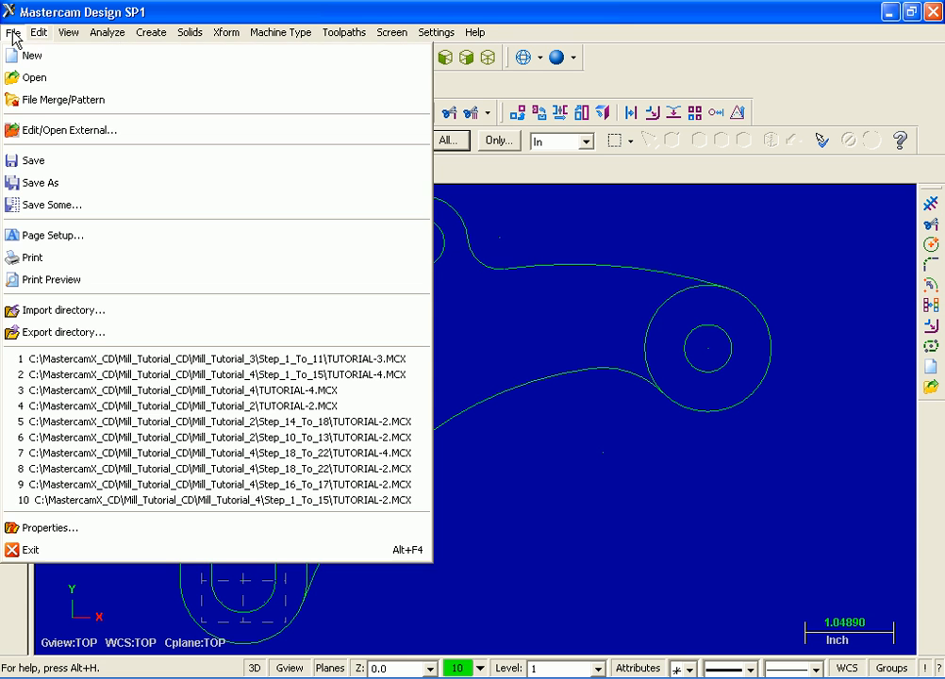
click(67, 183)
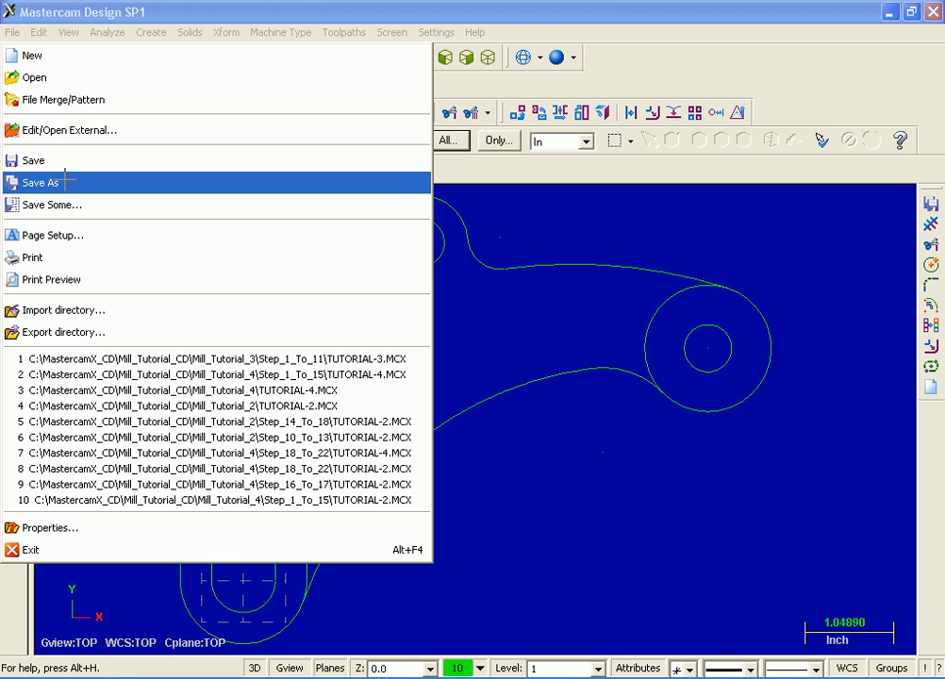